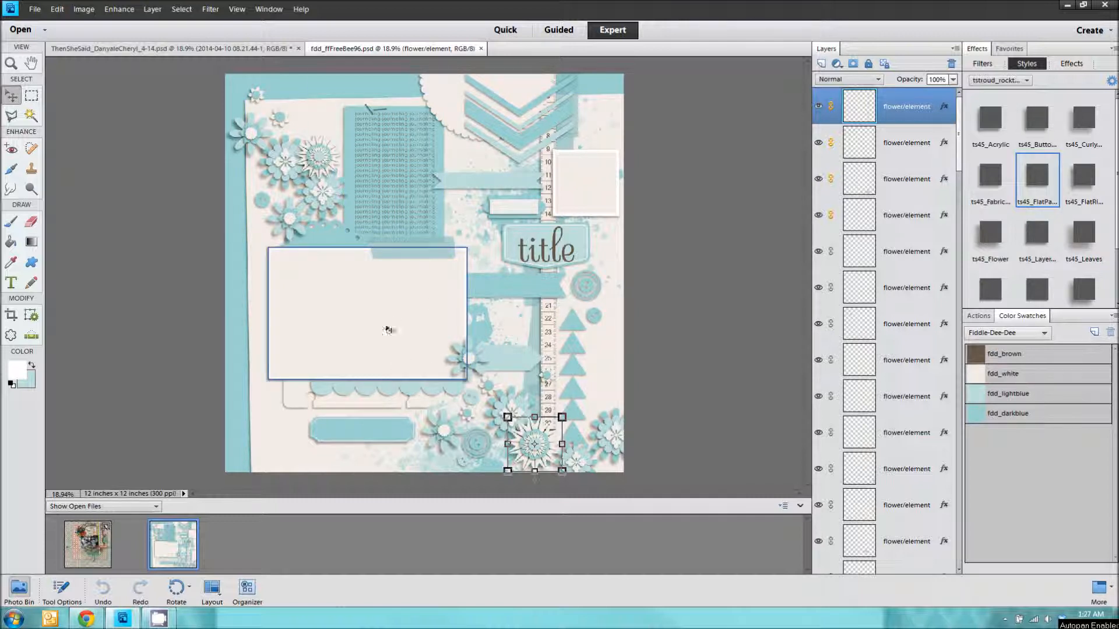
Copy the layer style of the large photo layer in the fdd_ffFreeBee96.psd template.
scroll(423, 316, up, 7)
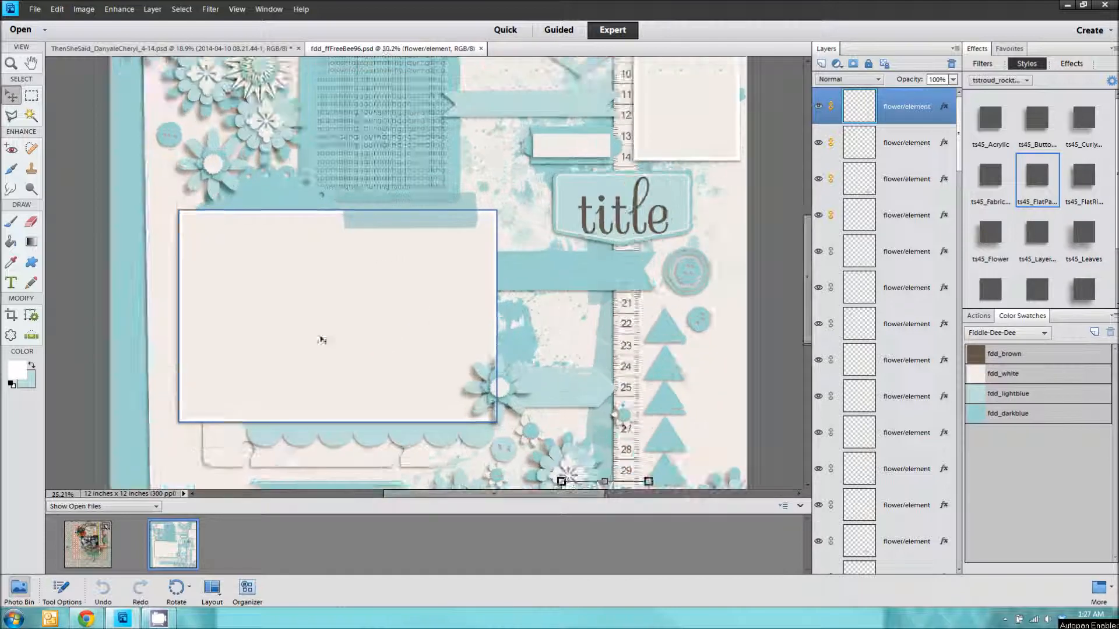
scroll(303, 345, up, 1)
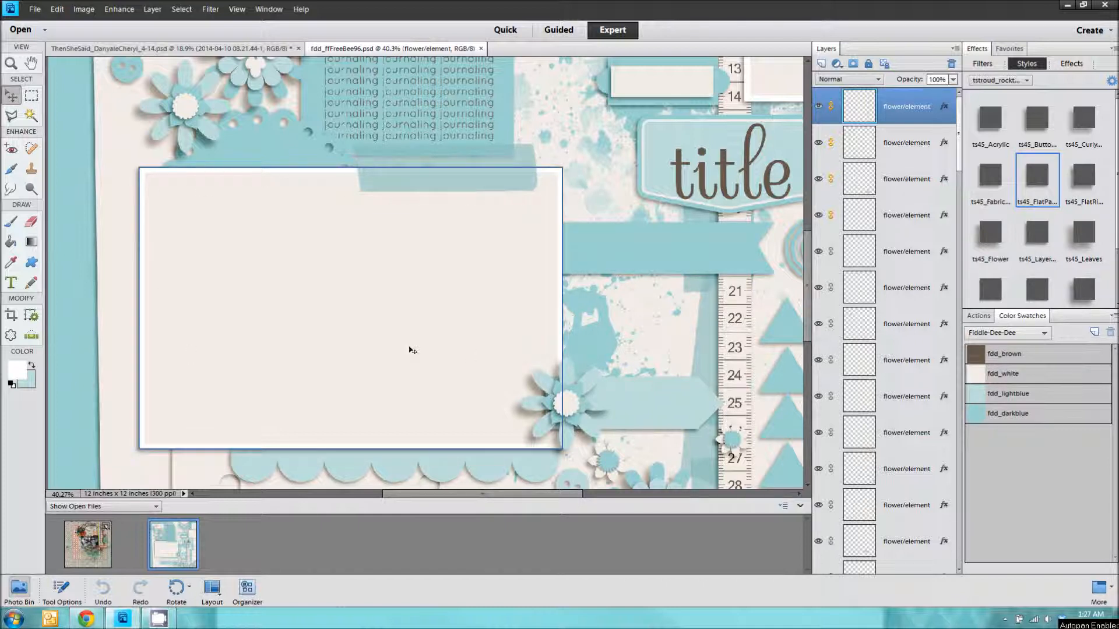
scroll(405, 283, down, 1)
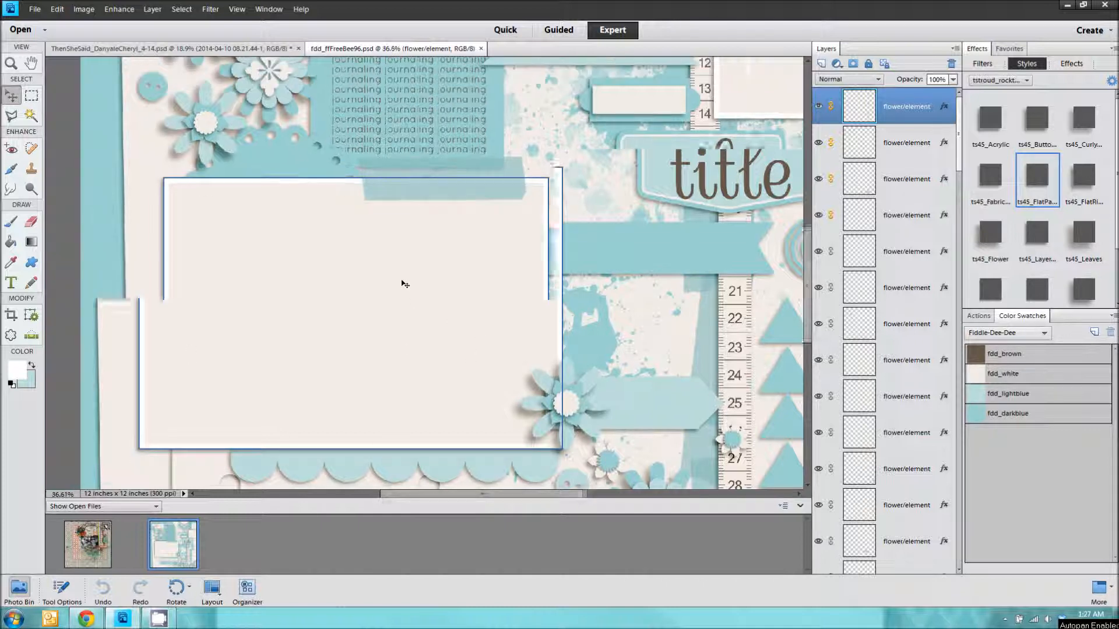
scroll(405, 284, down, 1)
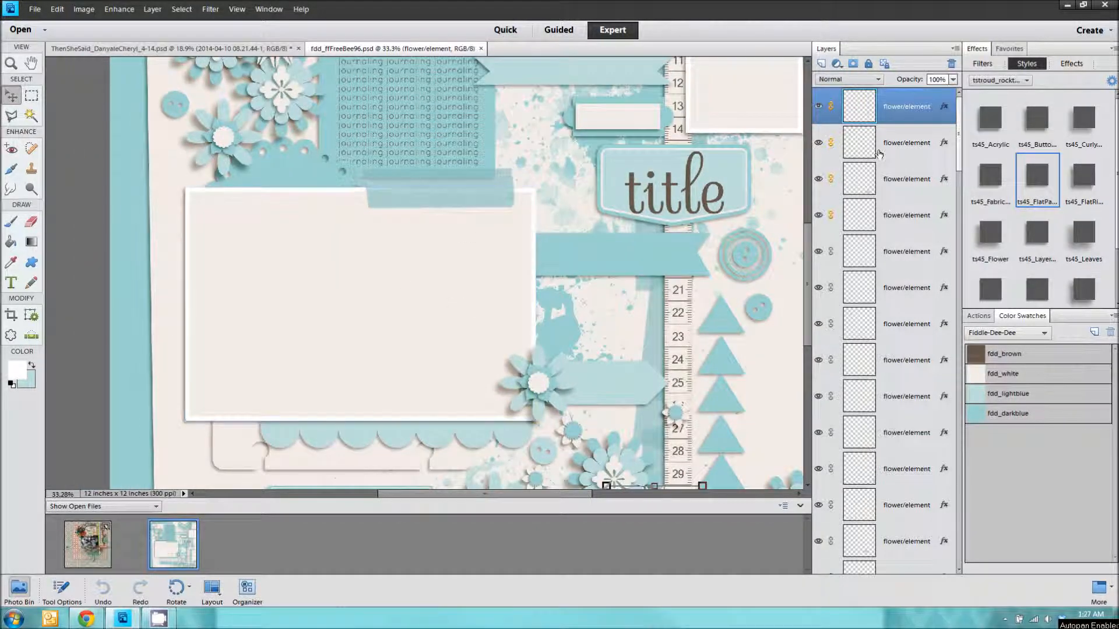
click(331, 292)
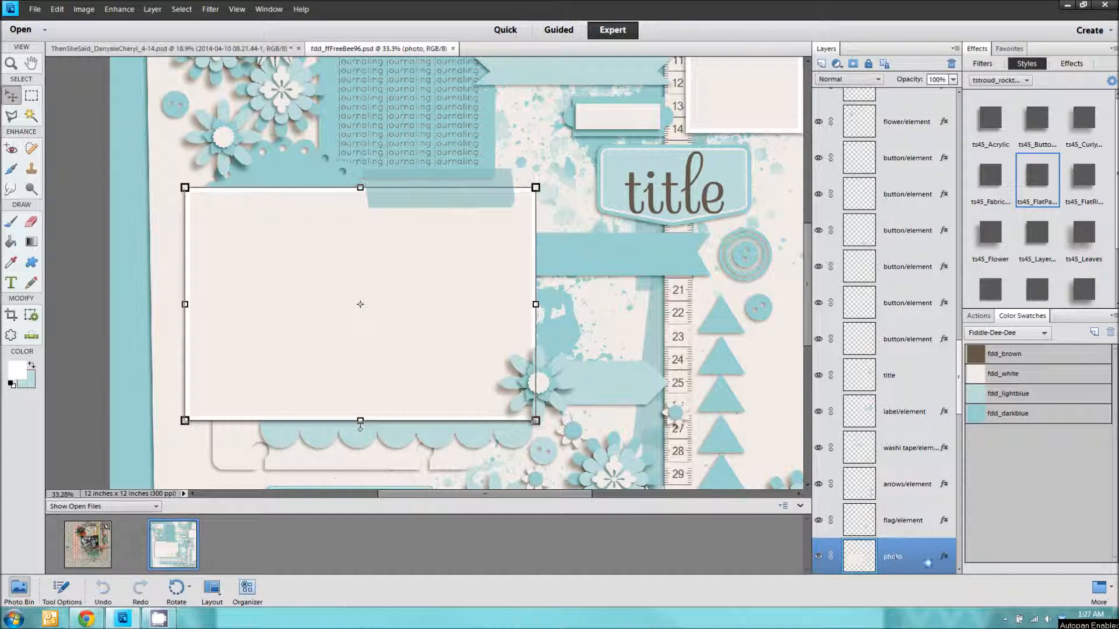
scroll(928, 563, down, 5)
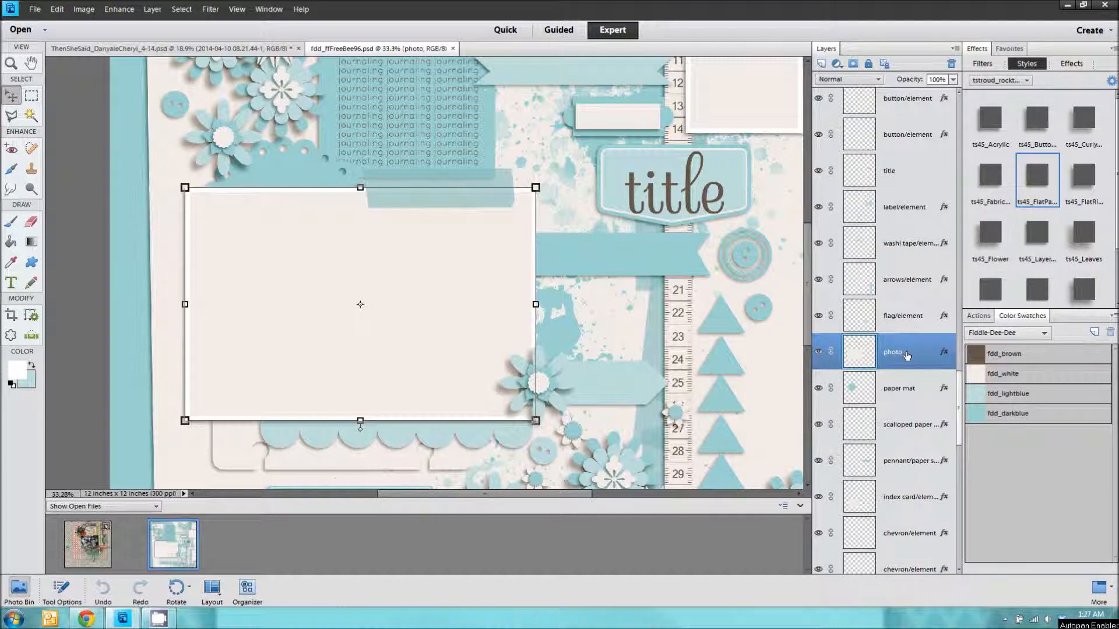
right_click(906, 355)
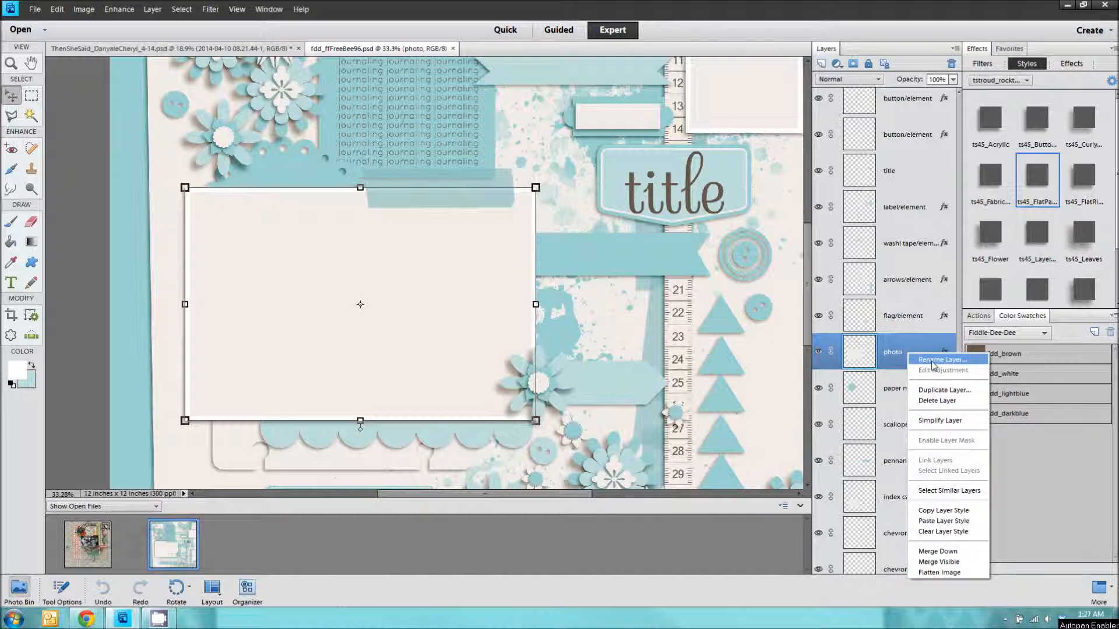
click(943, 513)
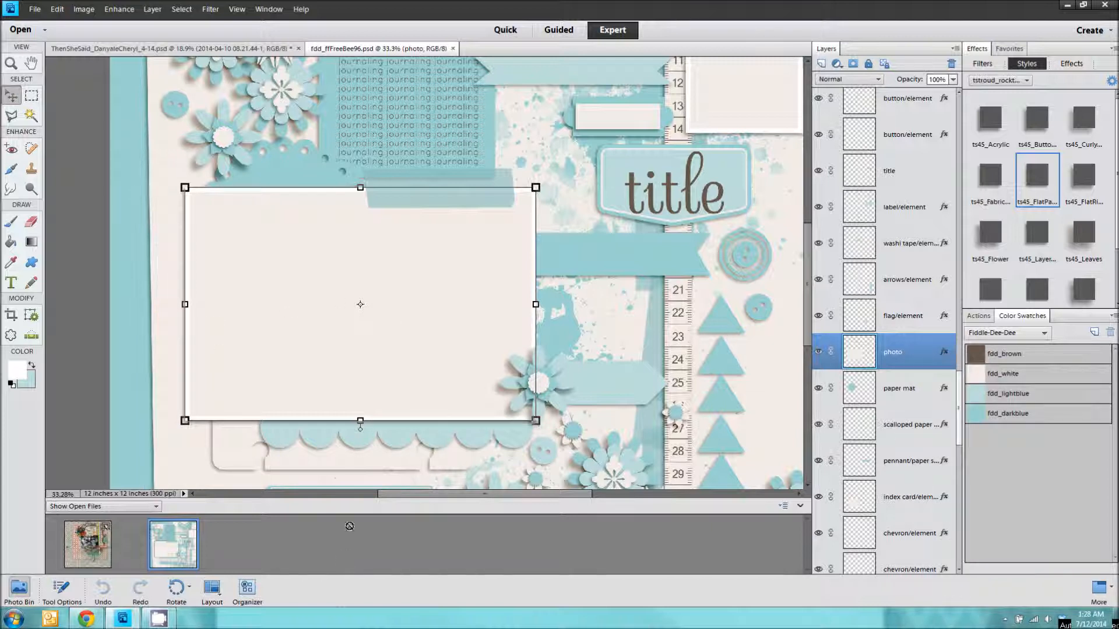
Switch to the ThenSheSaid layout and paste the copied layer style onto its black-and-white photo layer.
click(123, 50)
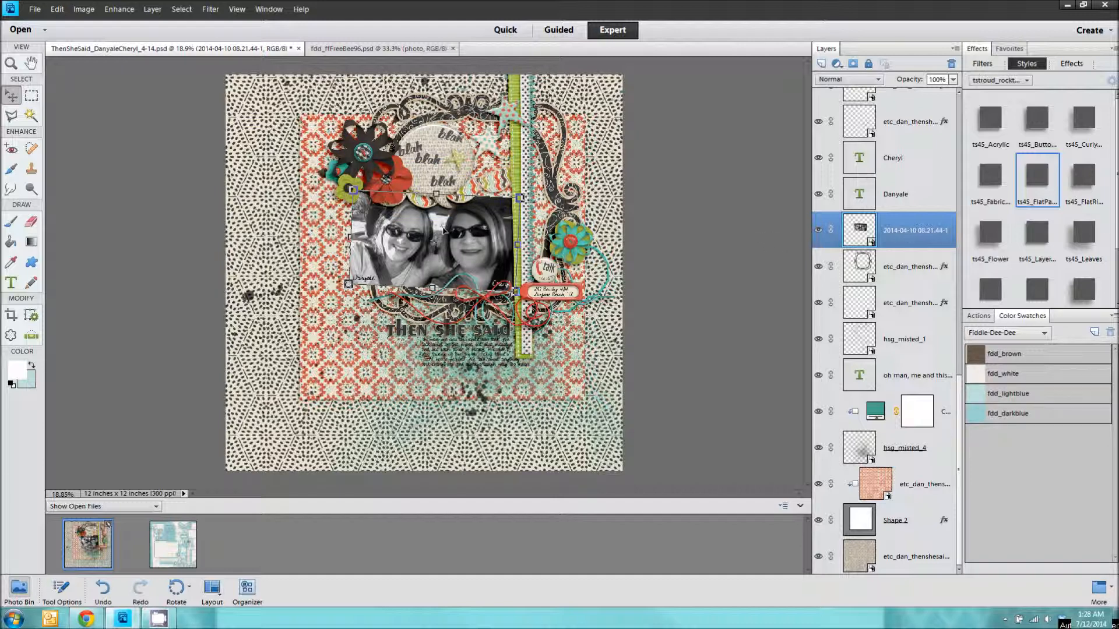
right_click(919, 233)
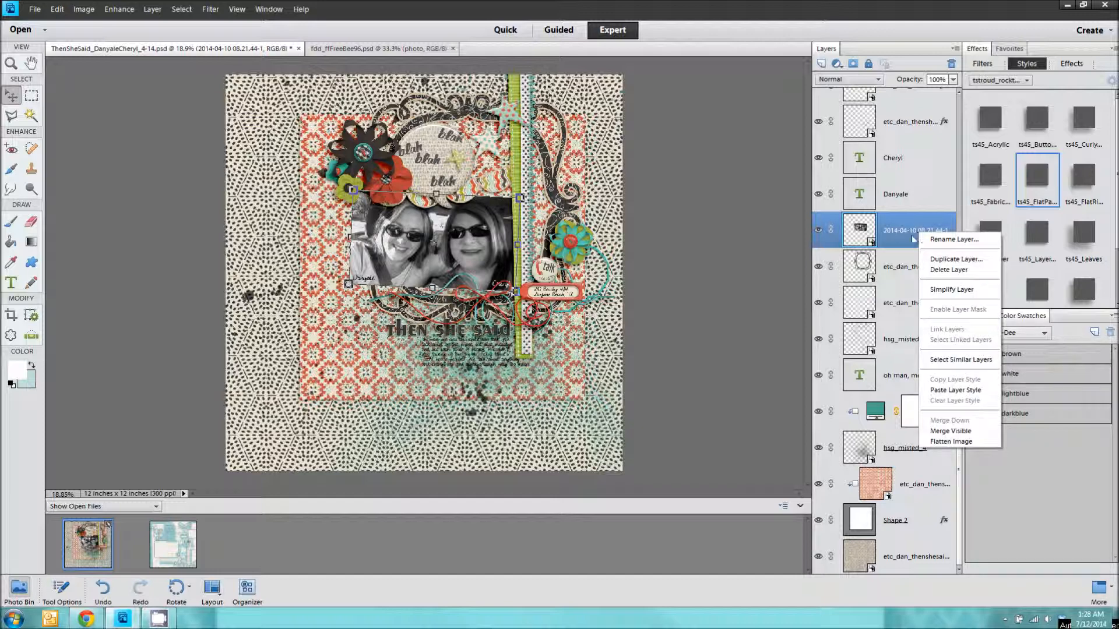
click(944, 390)
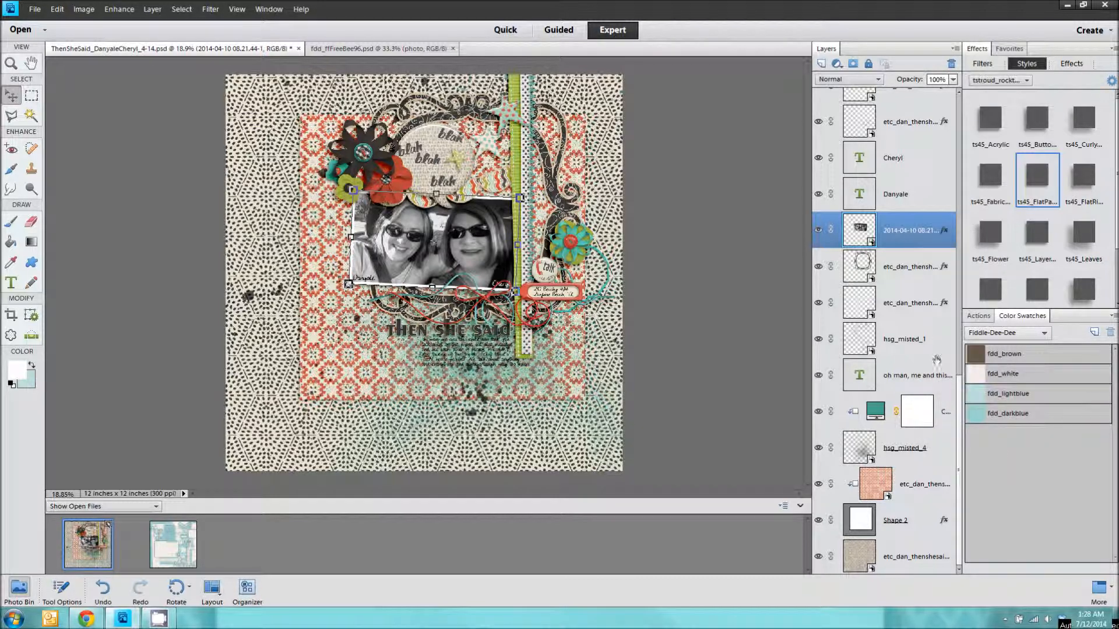
Set the lighting angle of the photo layer's style to 45°.
scroll(375, 228, up, 1)
scroll(425, 224, up, 4)
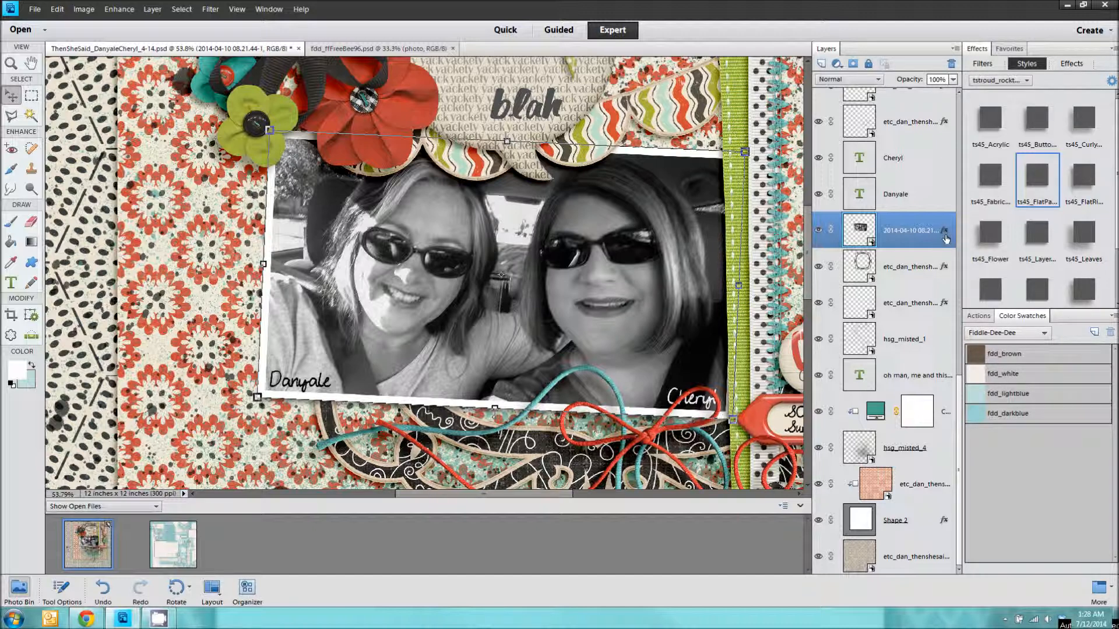
scroll(945, 239, up, 3)
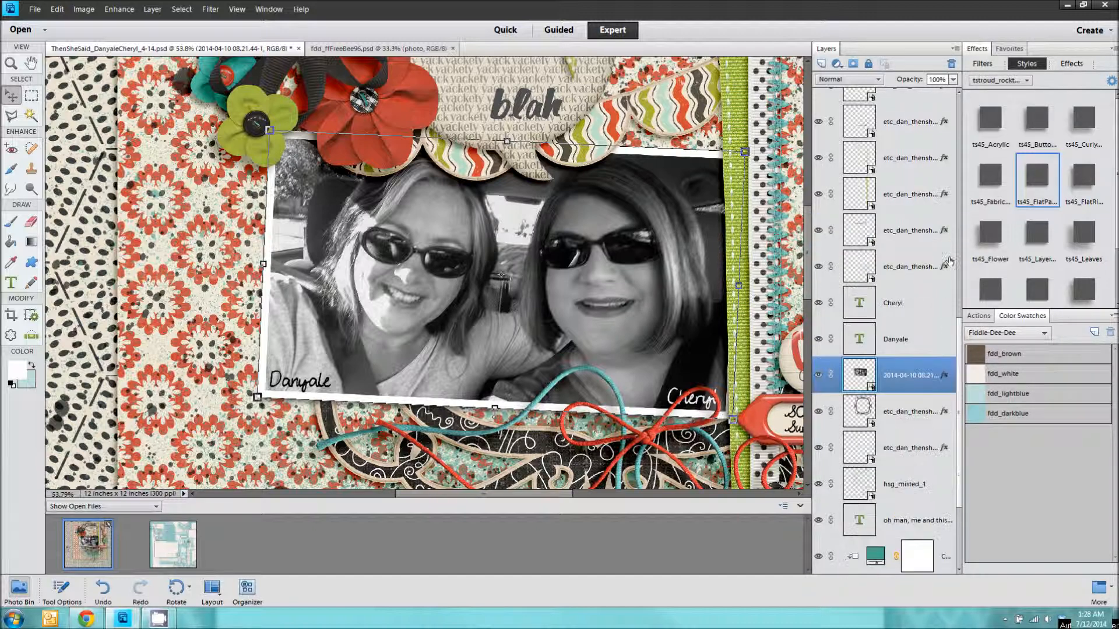
double_click(945, 377)
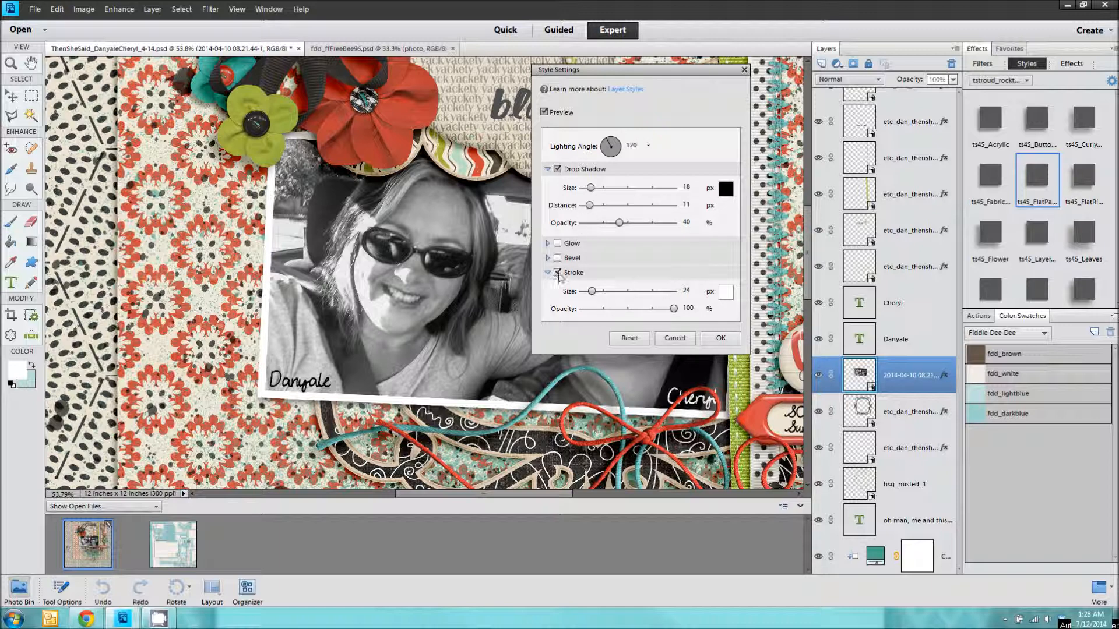
double_click(638, 145)
text(45)
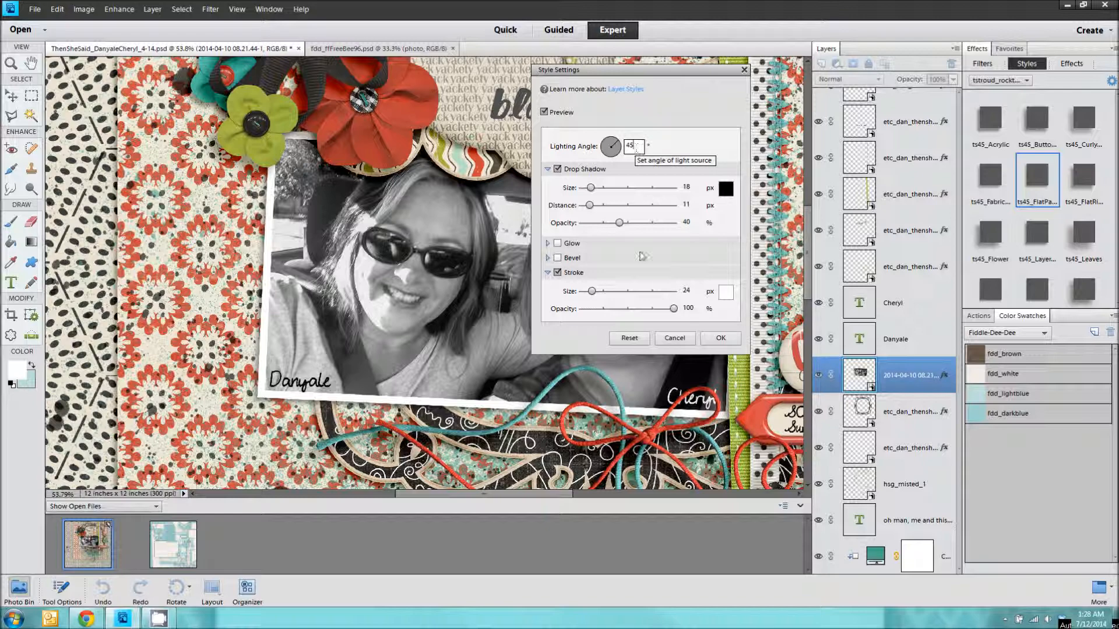
click(721, 338)
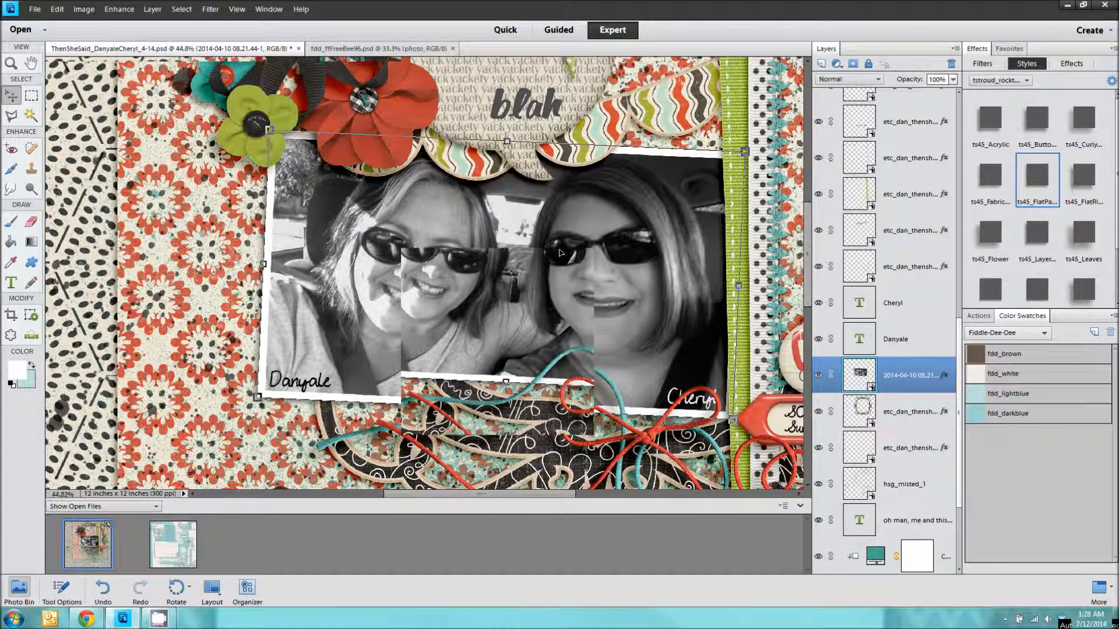
Set the photo's stroke size to 50 px and move the lower-left name label down onto the white border.
scroll(561, 253, down, 1)
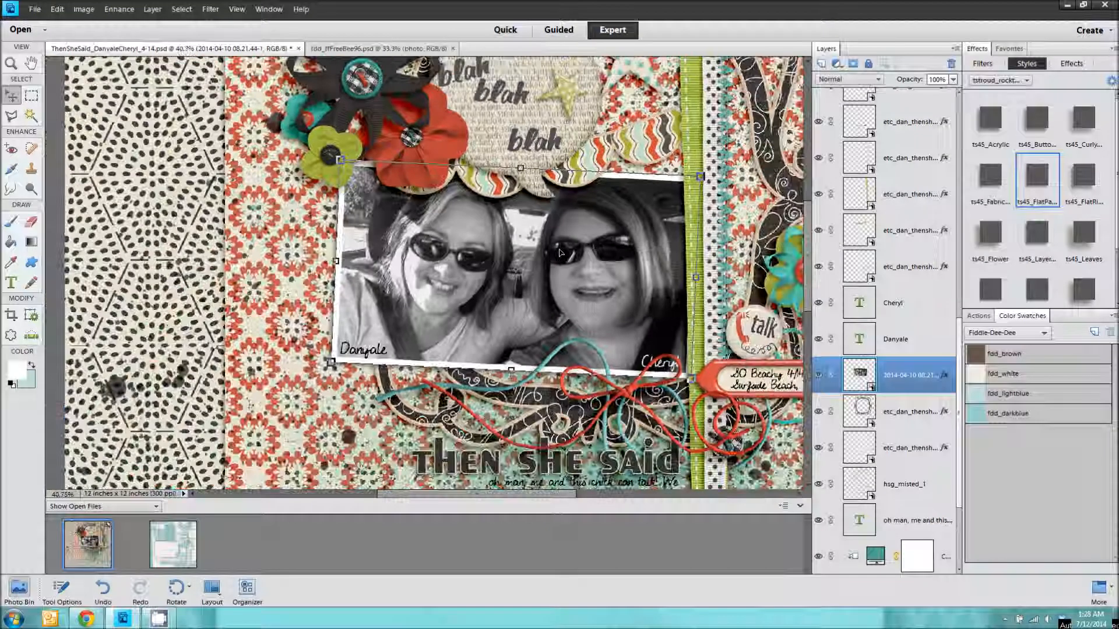
double_click(943, 377)
click(693, 291)
double_click(694, 290)
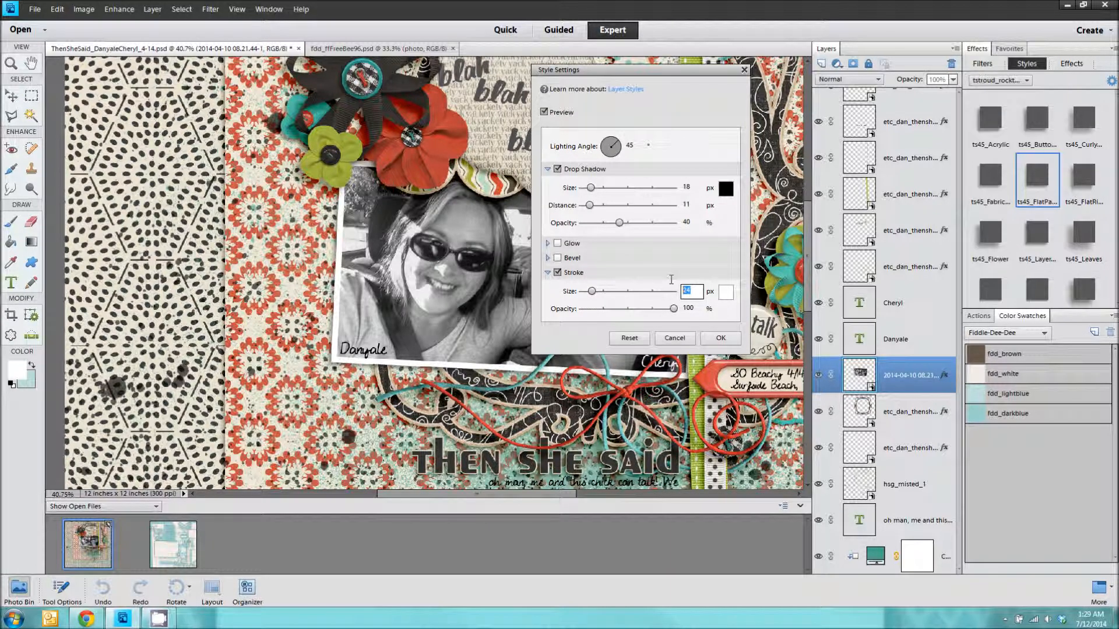
text(50)
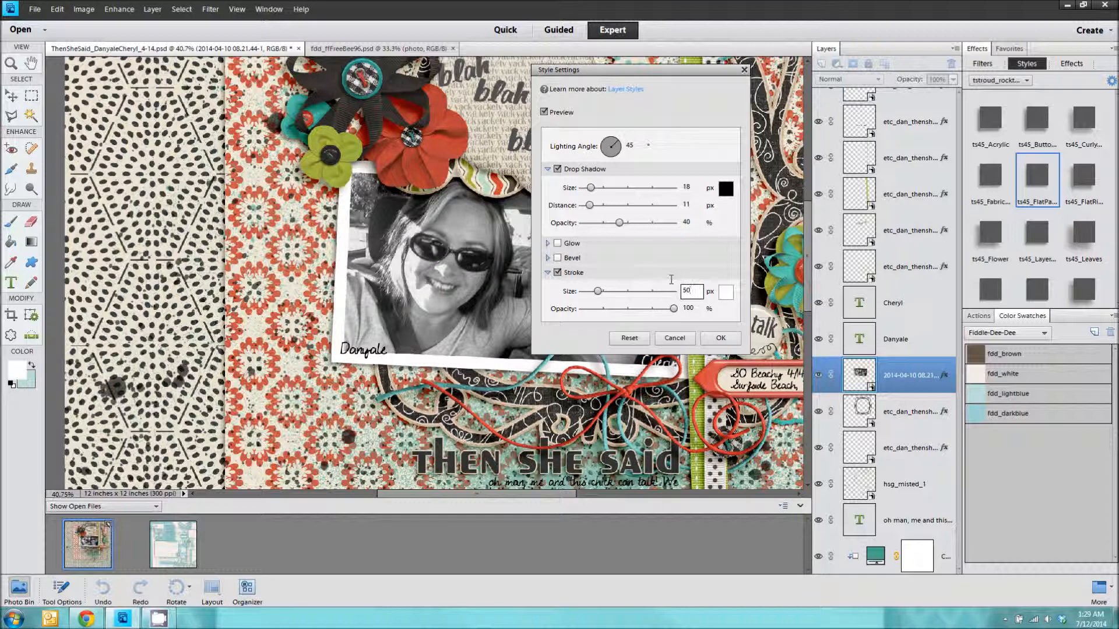
click(721, 338)
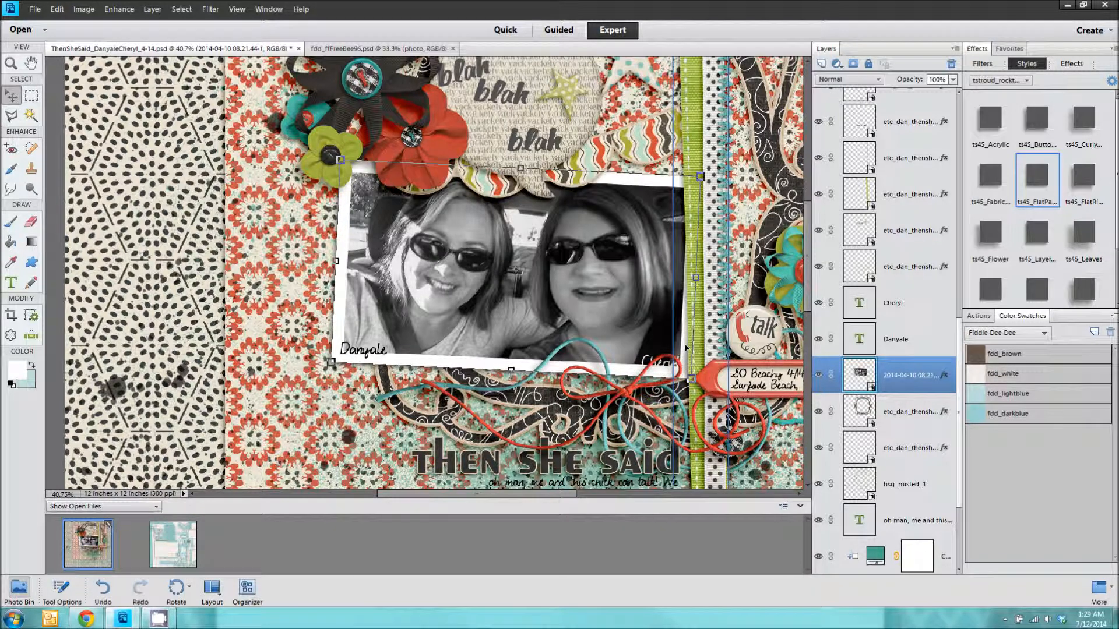
drag(357, 353, 370, 359)
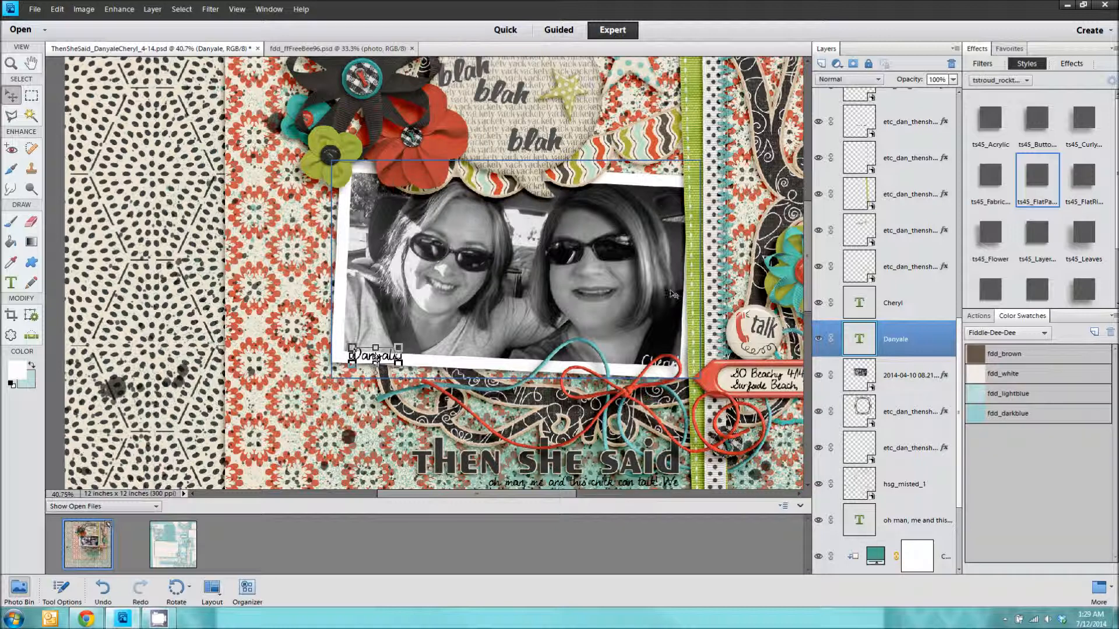
Set the photo layer's stroke size to 24 px.
click(949, 383)
double_click(944, 376)
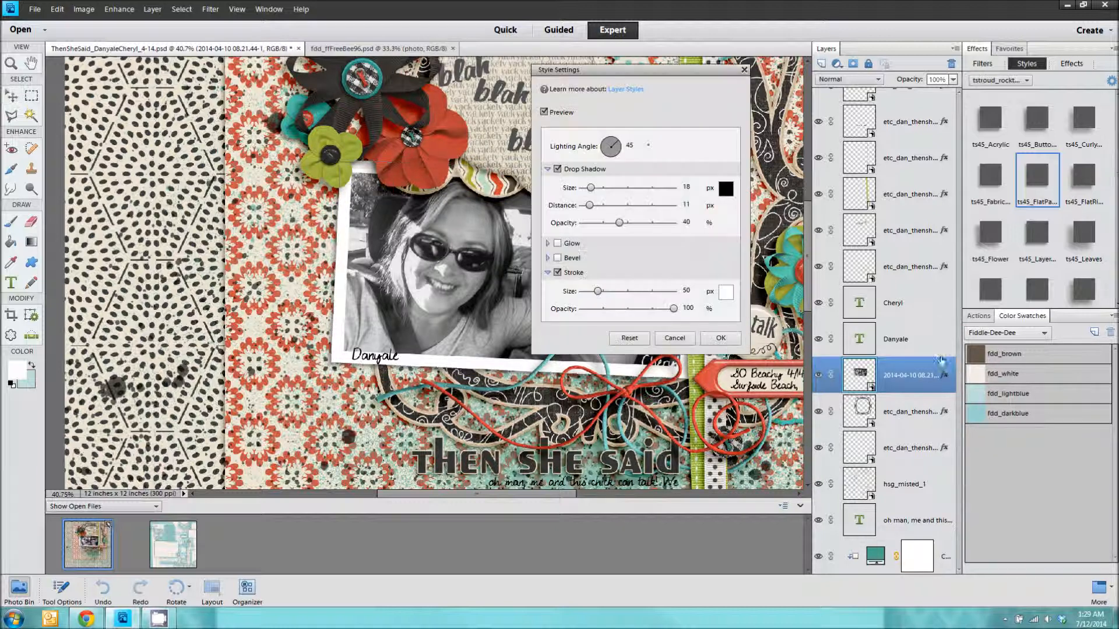
drag(706, 291, 677, 290)
text(24)
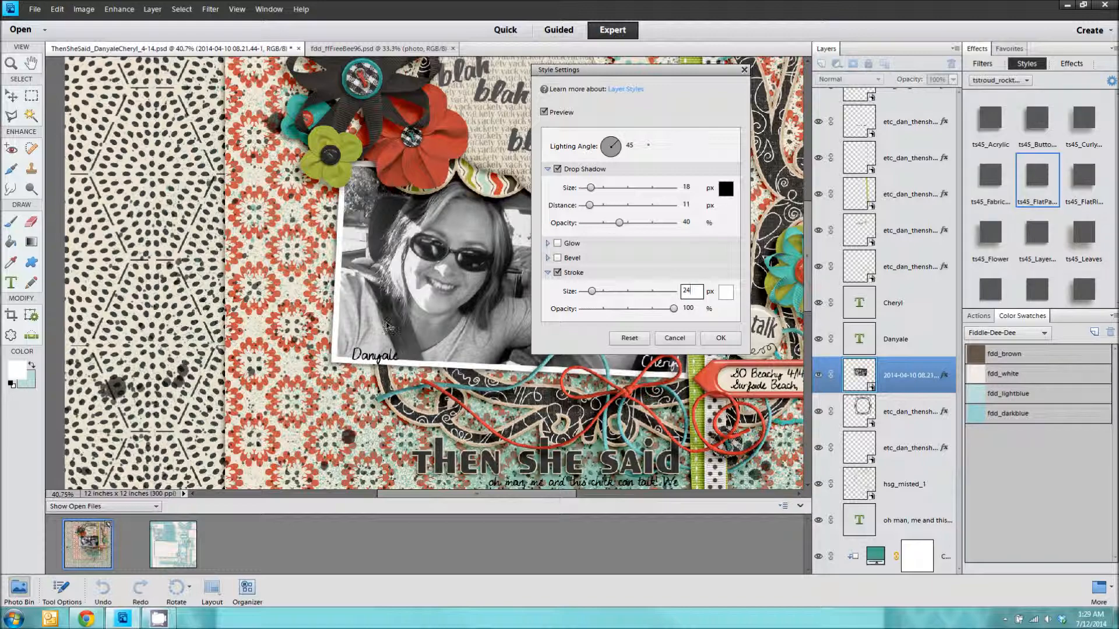
click(720, 338)
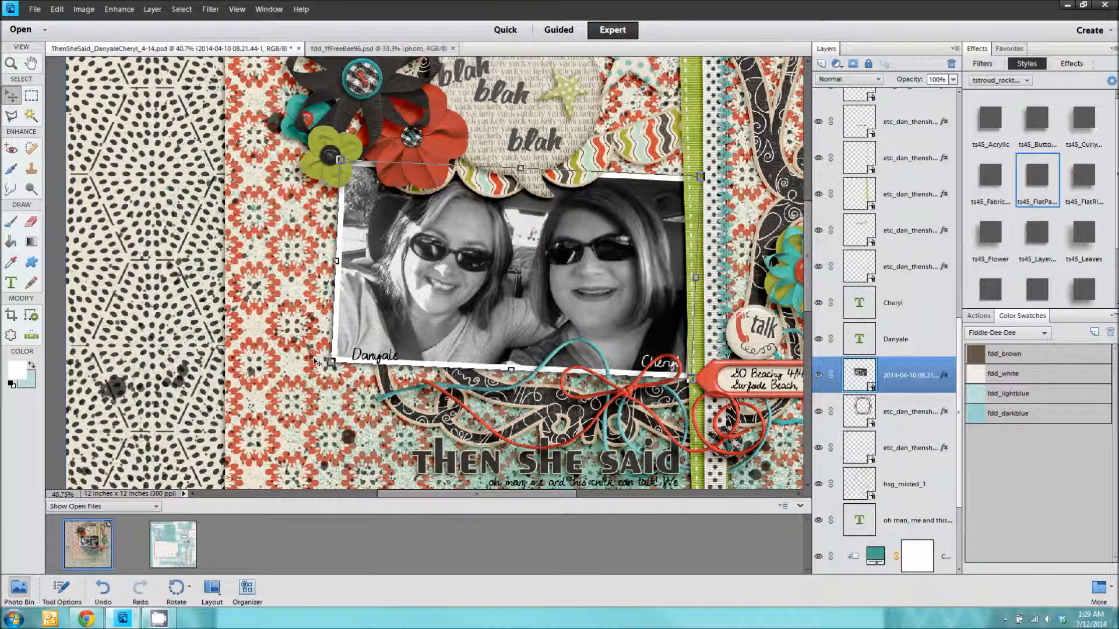
Inspect the photo's border at its lower-left corner and clear the layer style from the photo layer.
scroll(315, 362, up, 5)
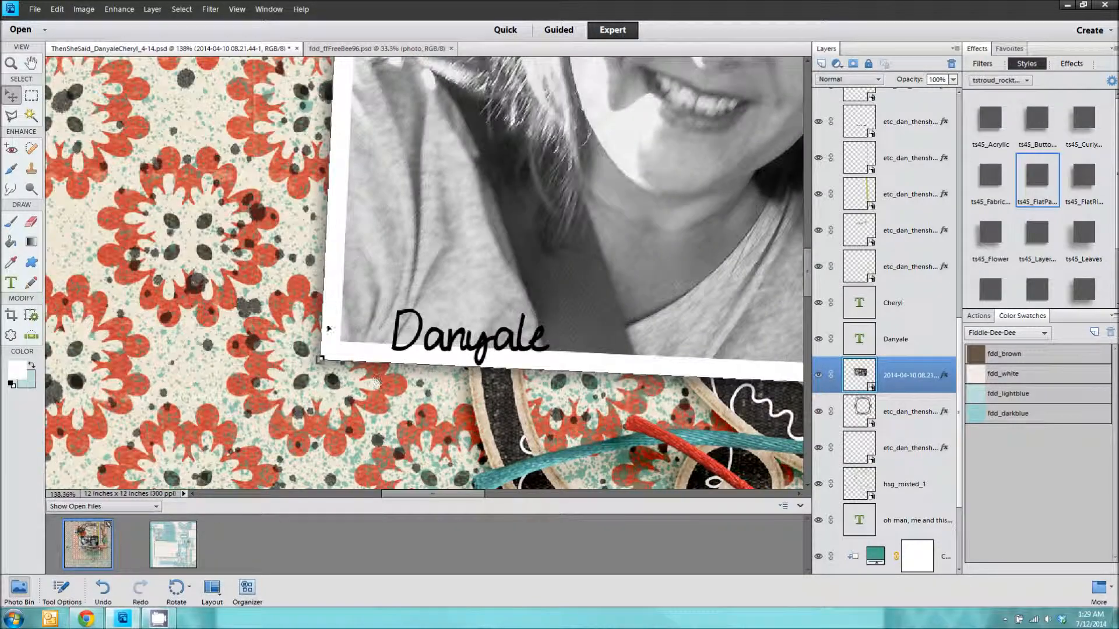
click(326, 302)
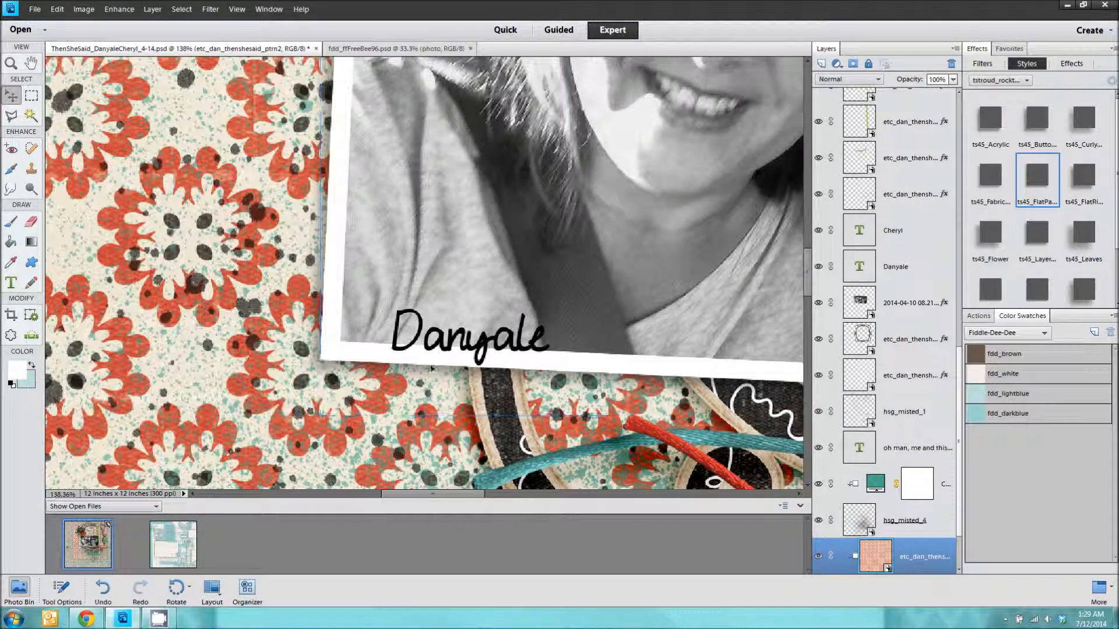
scroll(432, 368, down, 6)
scroll(370, 302, down, 3)
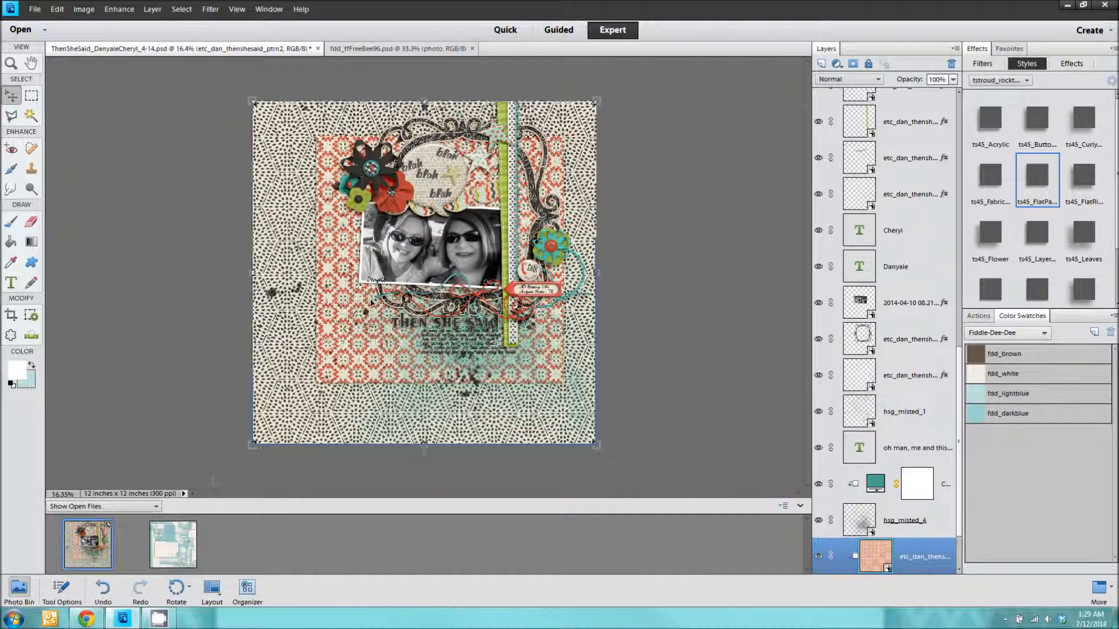
scroll(371, 303, up, 6)
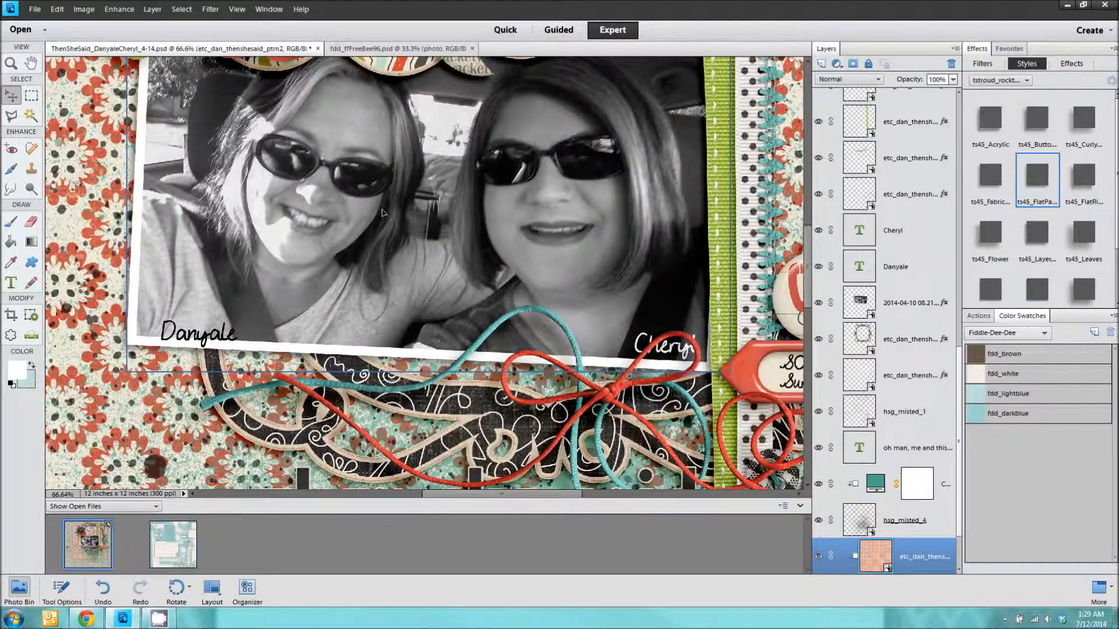
click(383, 213)
right_click(912, 303)
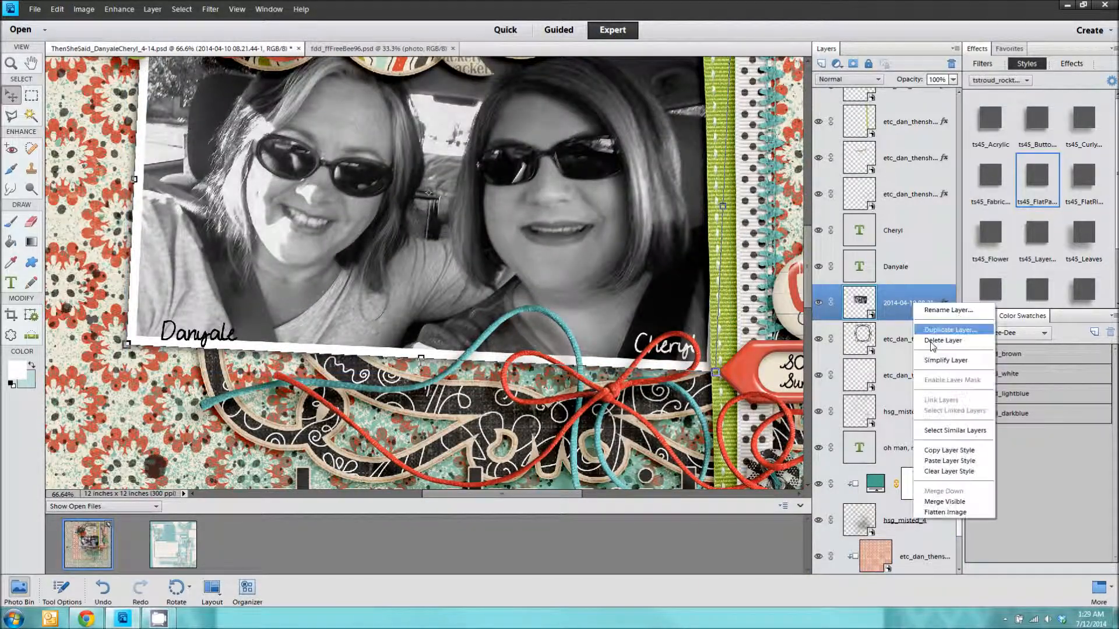
click(948, 470)
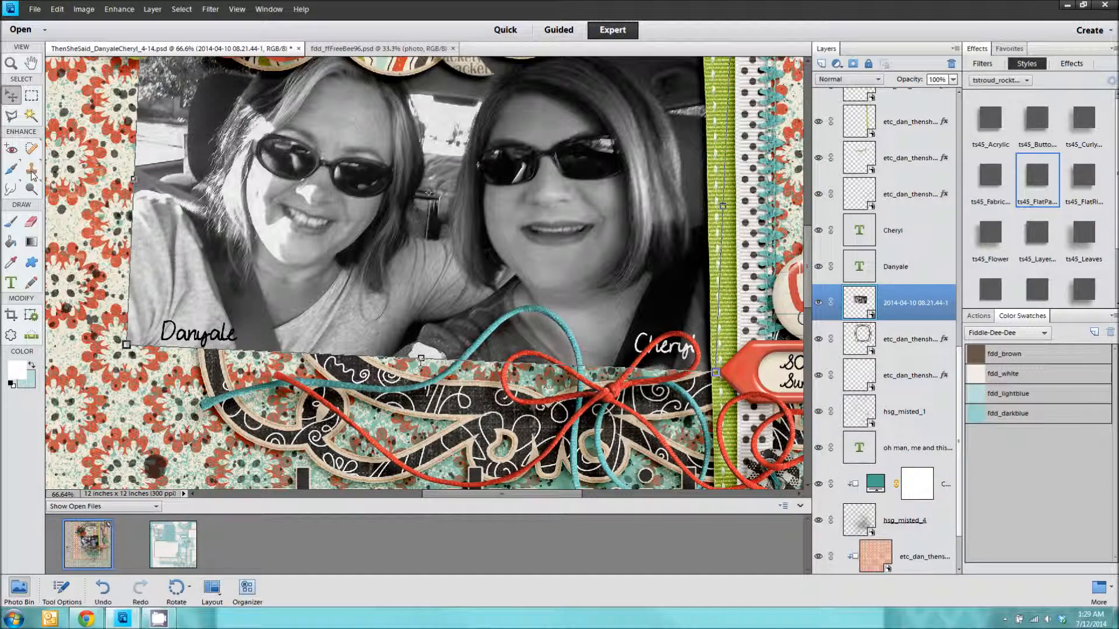
Check whether outline stroking is available for the photo layer, and review that layer's available commands.
click(58, 10)
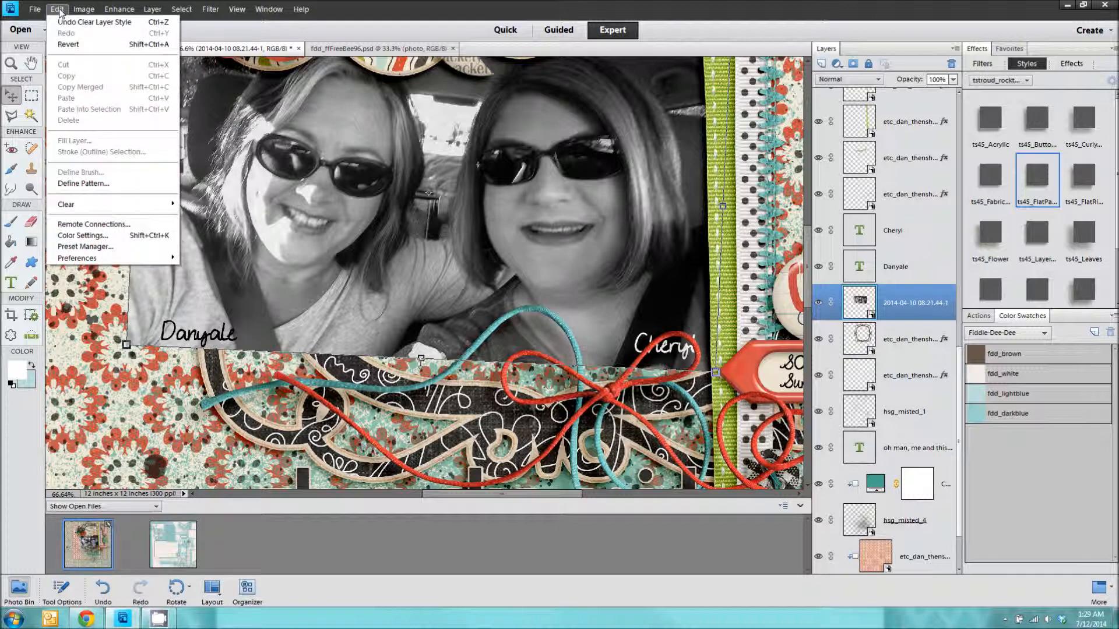
click(345, 184)
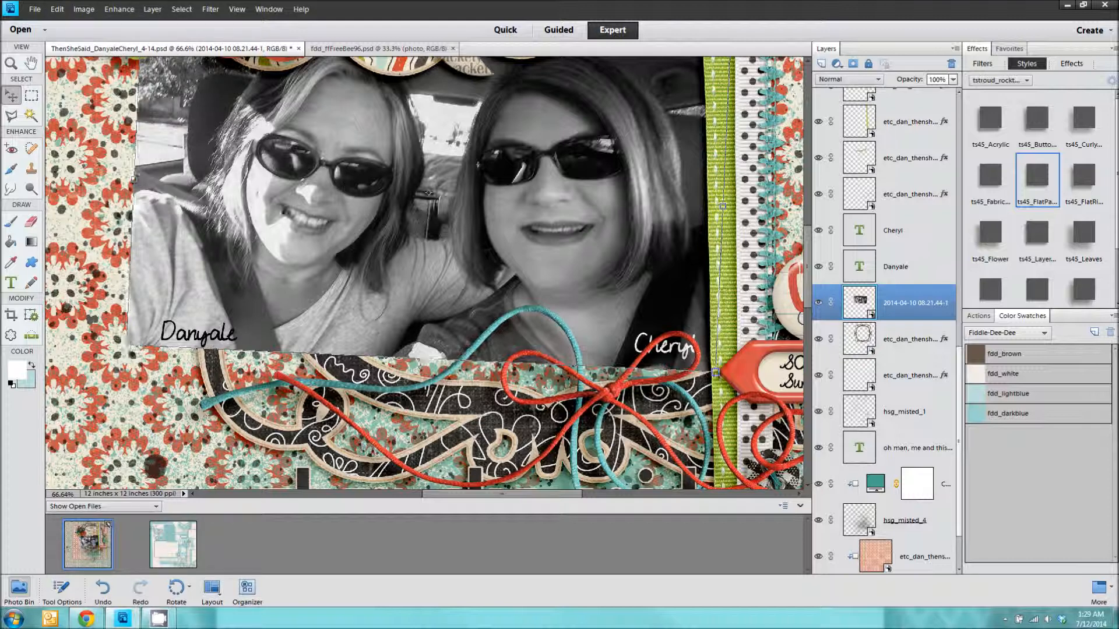
click(57, 9)
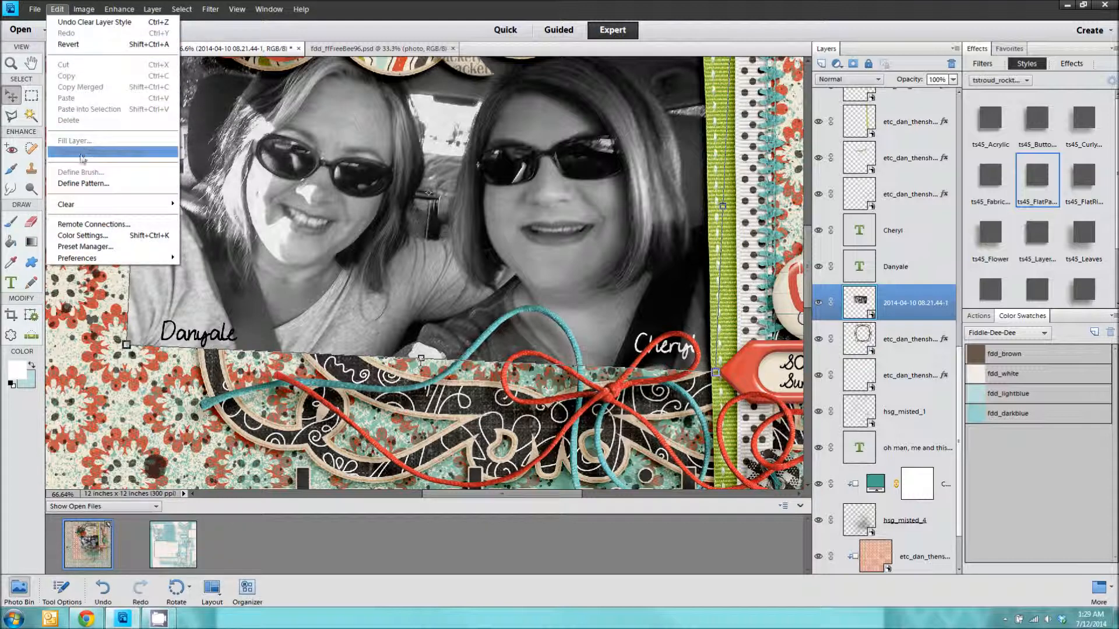
click(322, 214)
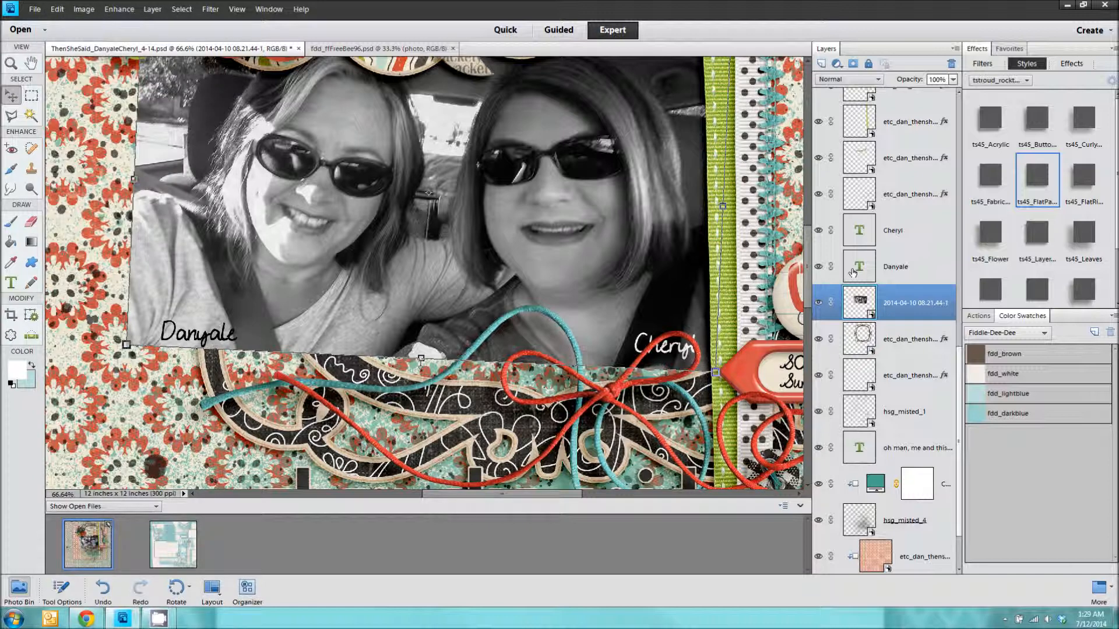
right_click(901, 302)
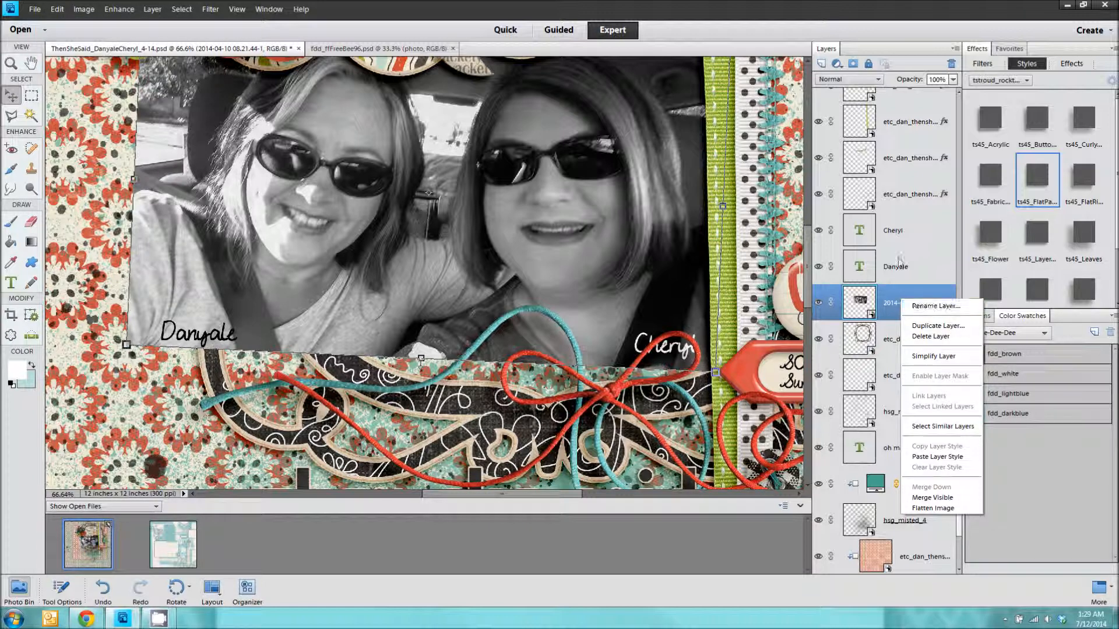
click(155, 375)
Zoom out to the full scrapbook layout and switch to the fdd_ffFreeBee96.psd document.
scroll(197, 336, down, 1)
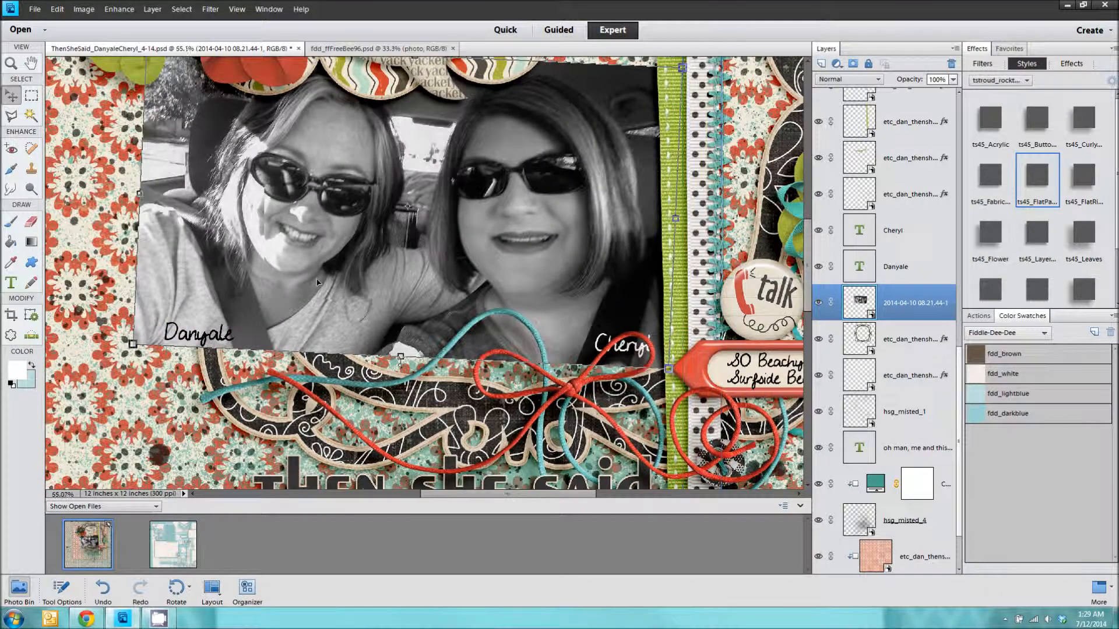
scroll(688, 306, down, 12)
click(496, 397)
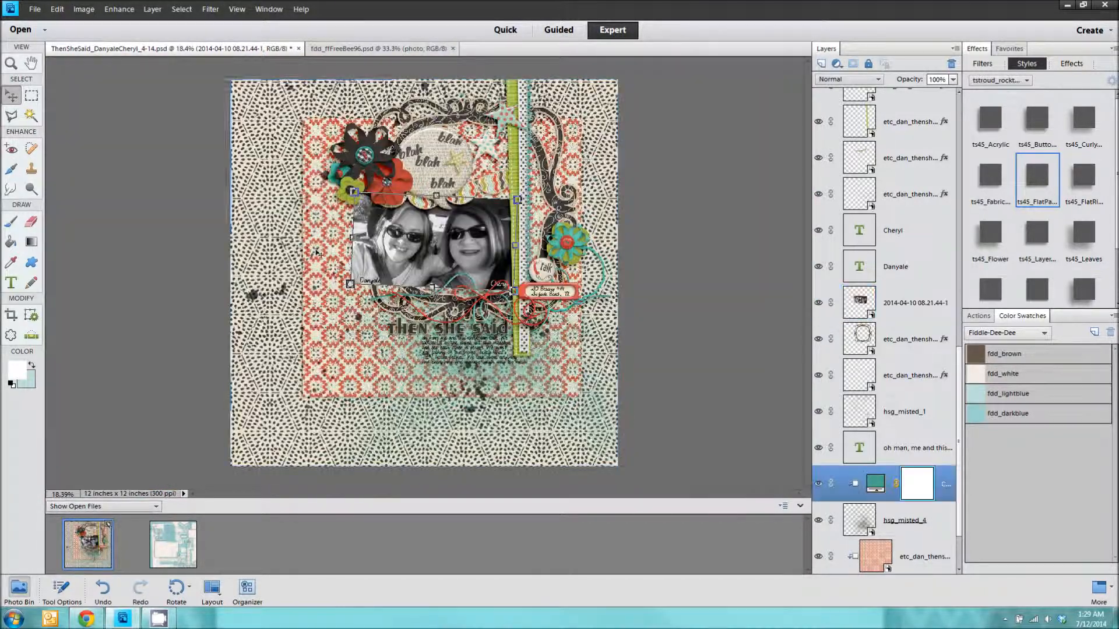
click(327, 298)
click(166, 535)
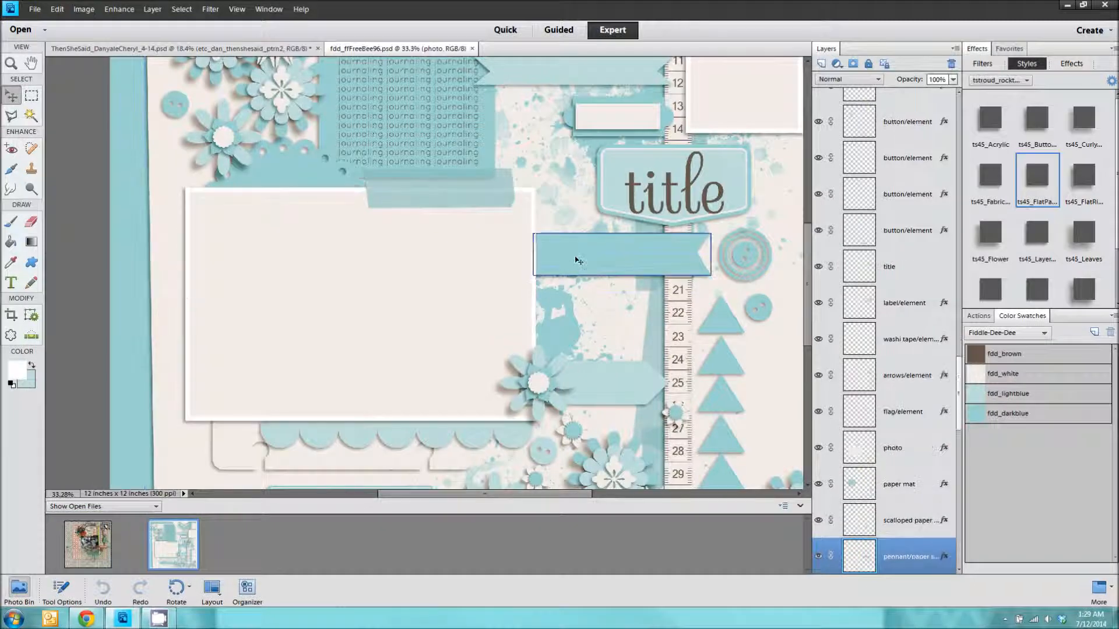
Outline the pennant strip beside the large photo frame with a 24 px white stroke located inside its edges.
click(582, 256)
click(59, 10)
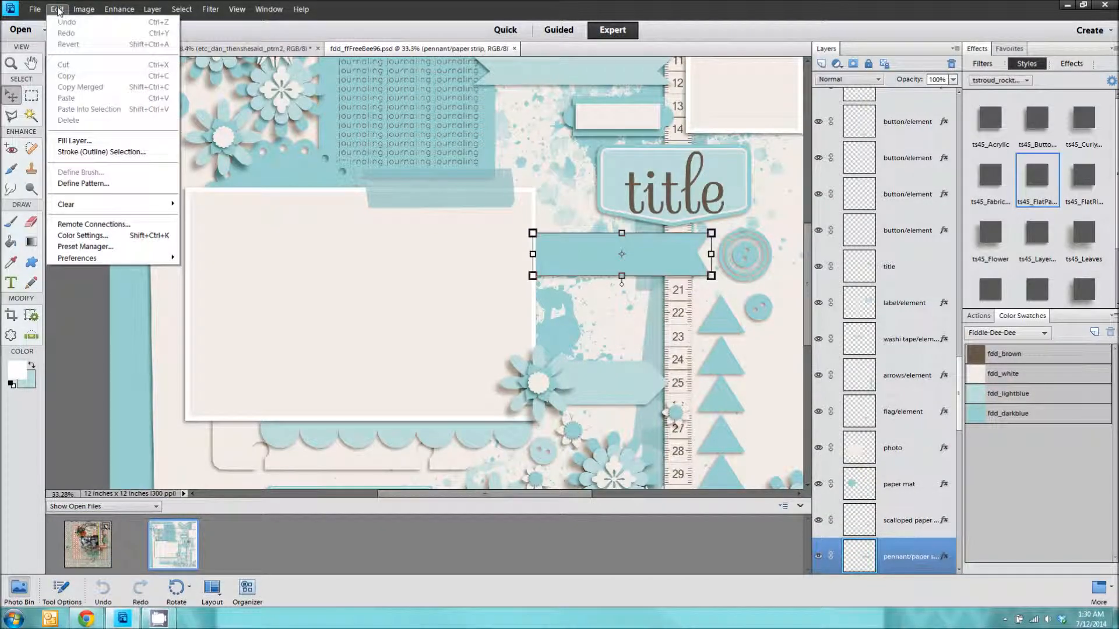
click(88, 146)
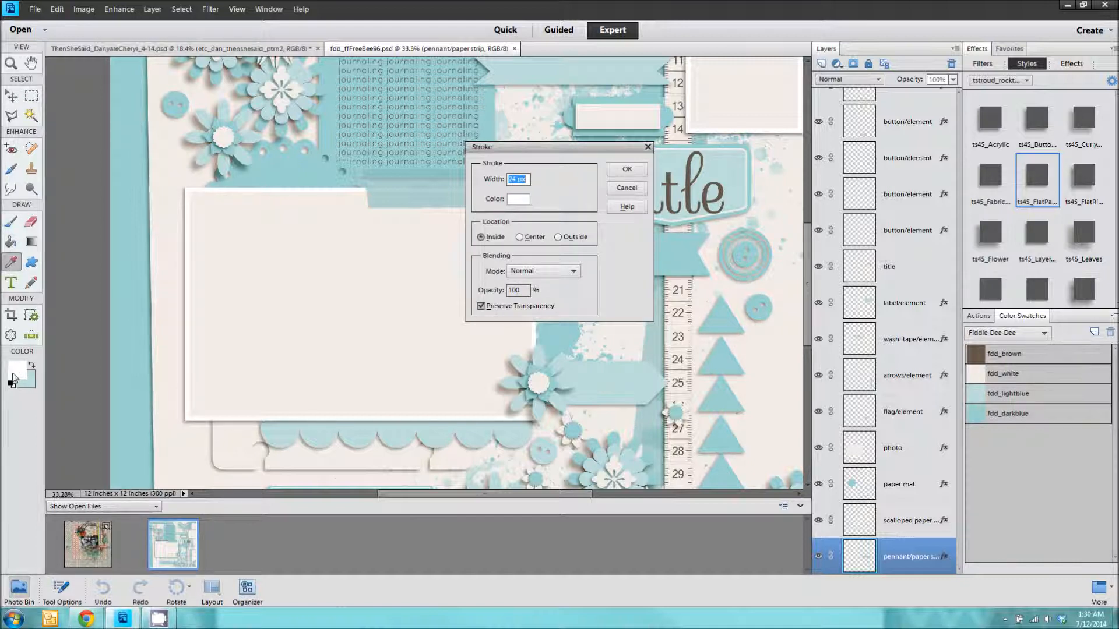
click(627, 169)
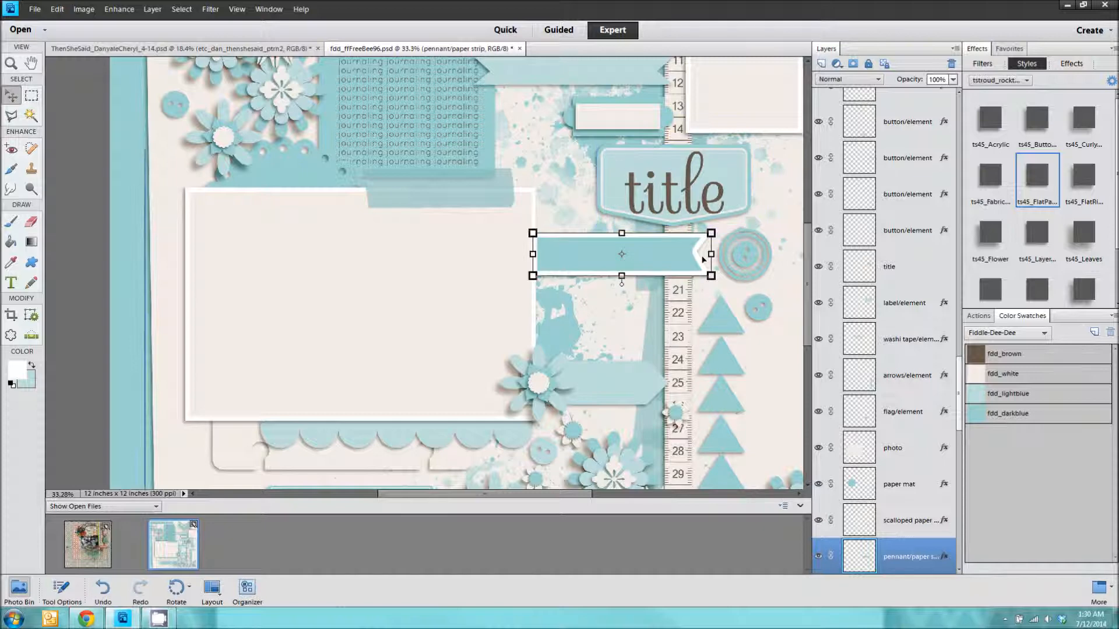
Examine the white stroke at the pennant's notched end and review the layer's style settings.
scroll(707, 253, up, 3)
scroll(722, 248, up, 5)
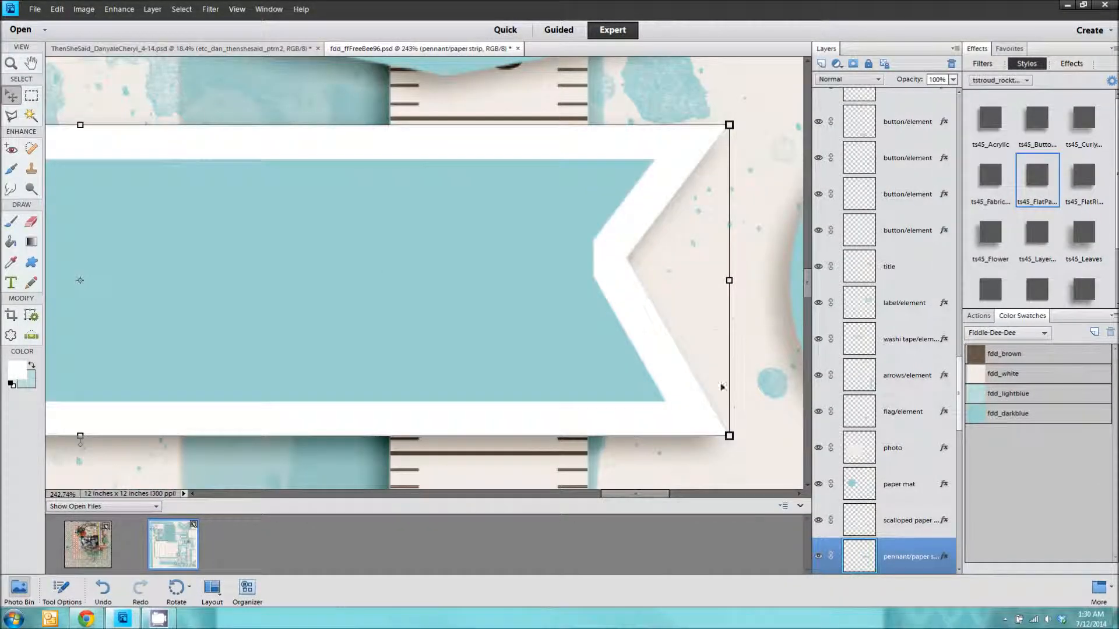
click(762, 255)
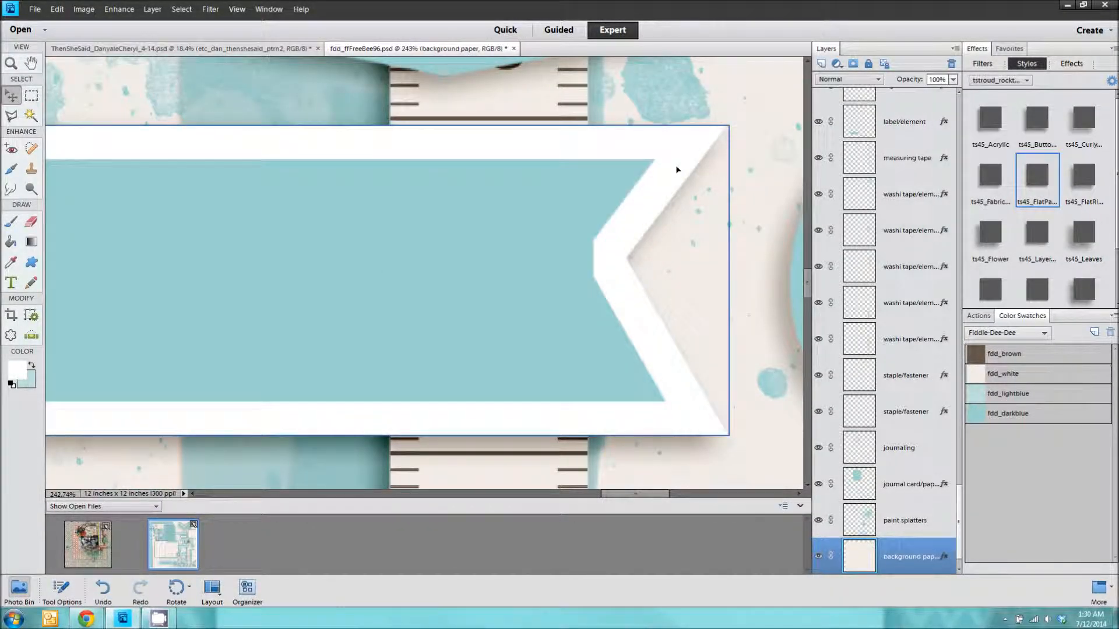
click(662, 186)
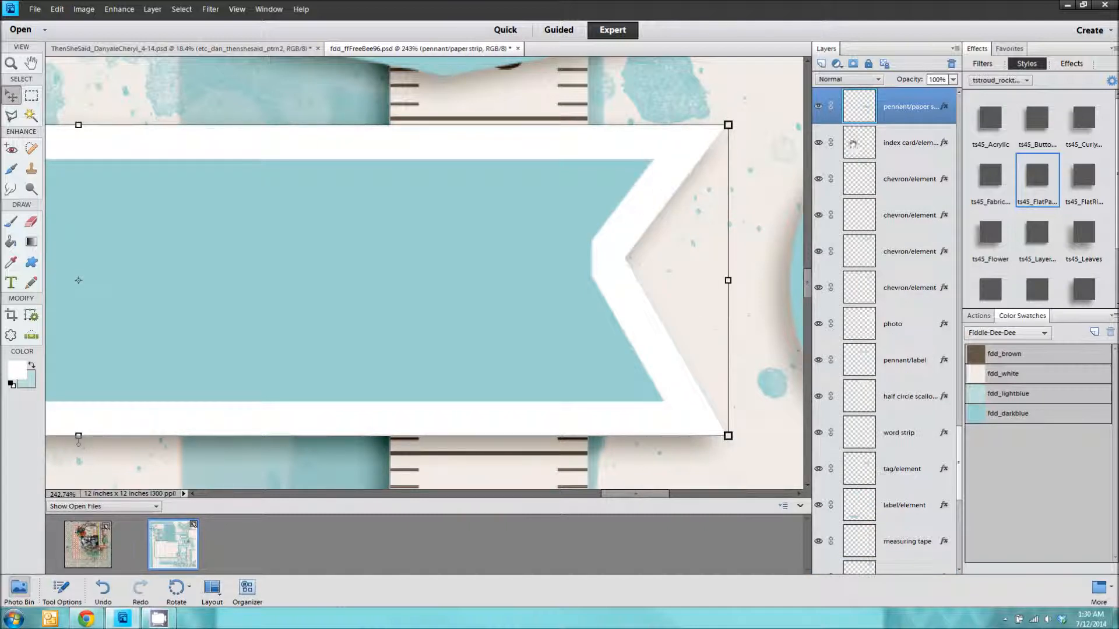
double_click(943, 107)
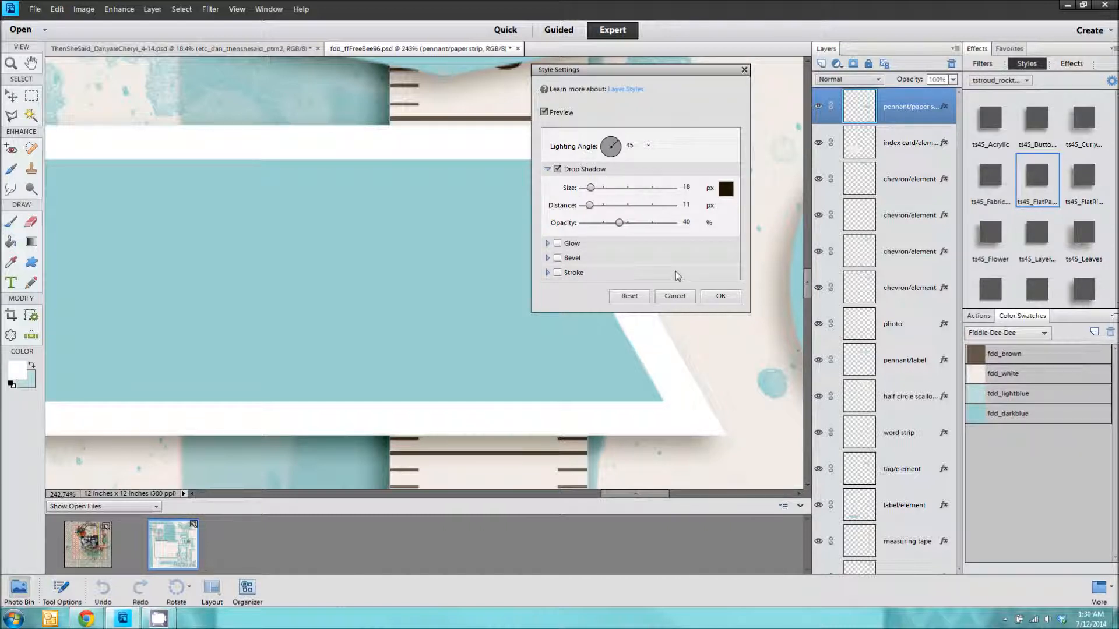
click(717, 296)
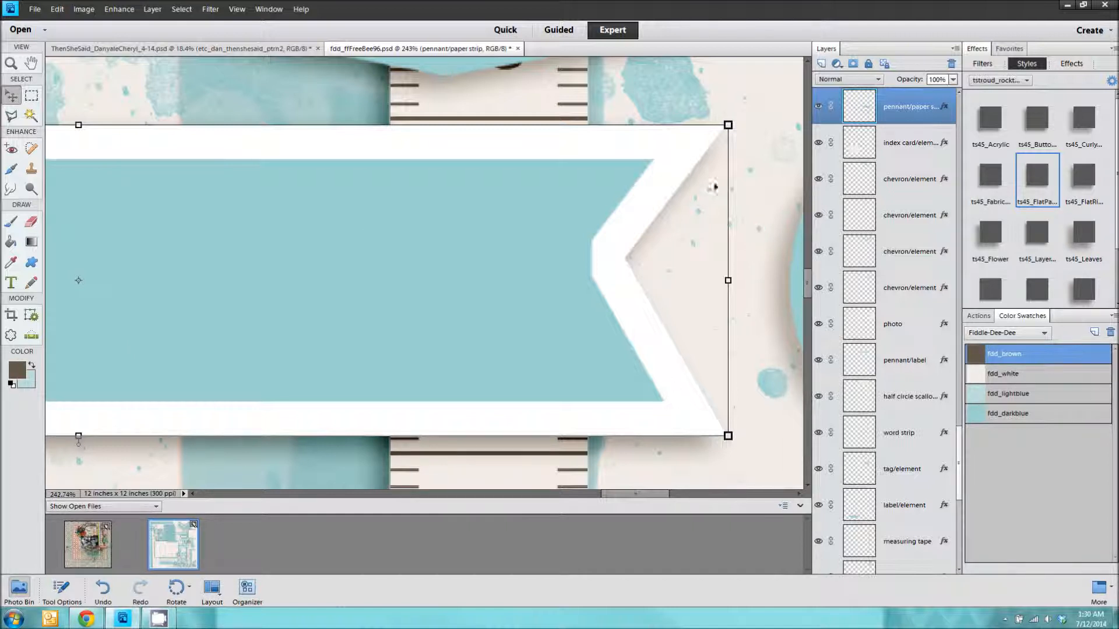
Add a solid color fill layer in fdd_brown above the pennant strip and clip it to the pennant.
click(836, 63)
click(856, 77)
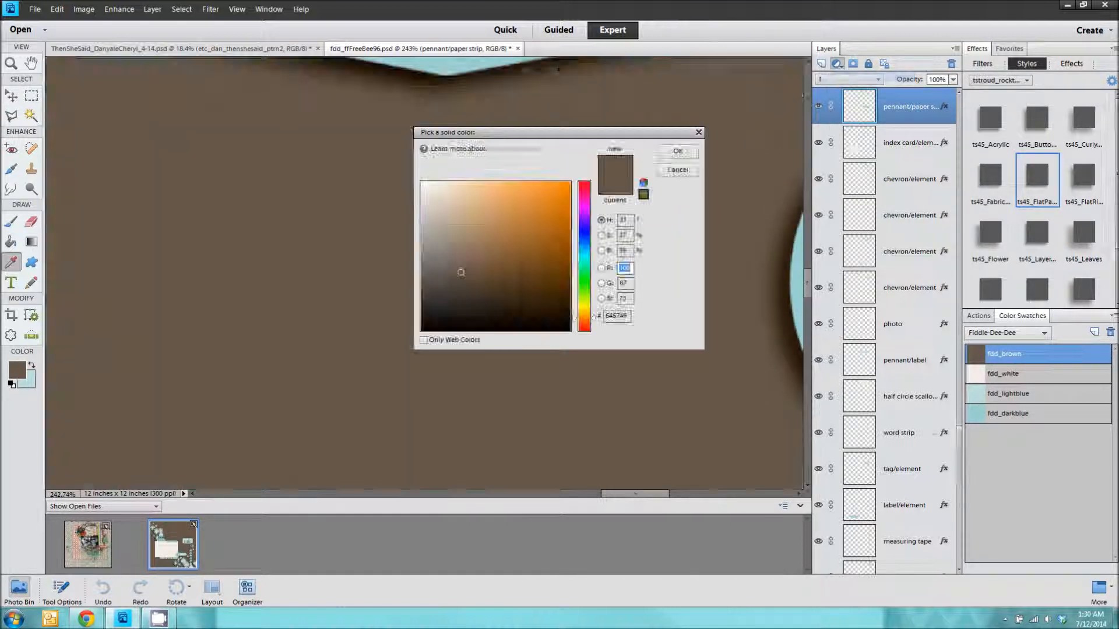
click(693, 151)
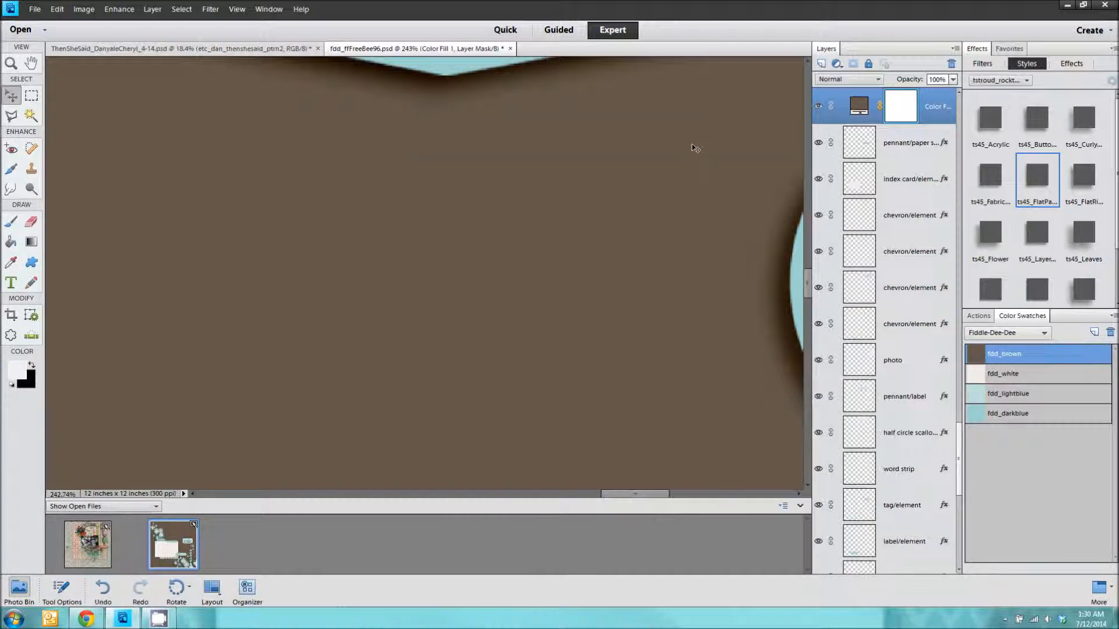
key(ctrl+g)
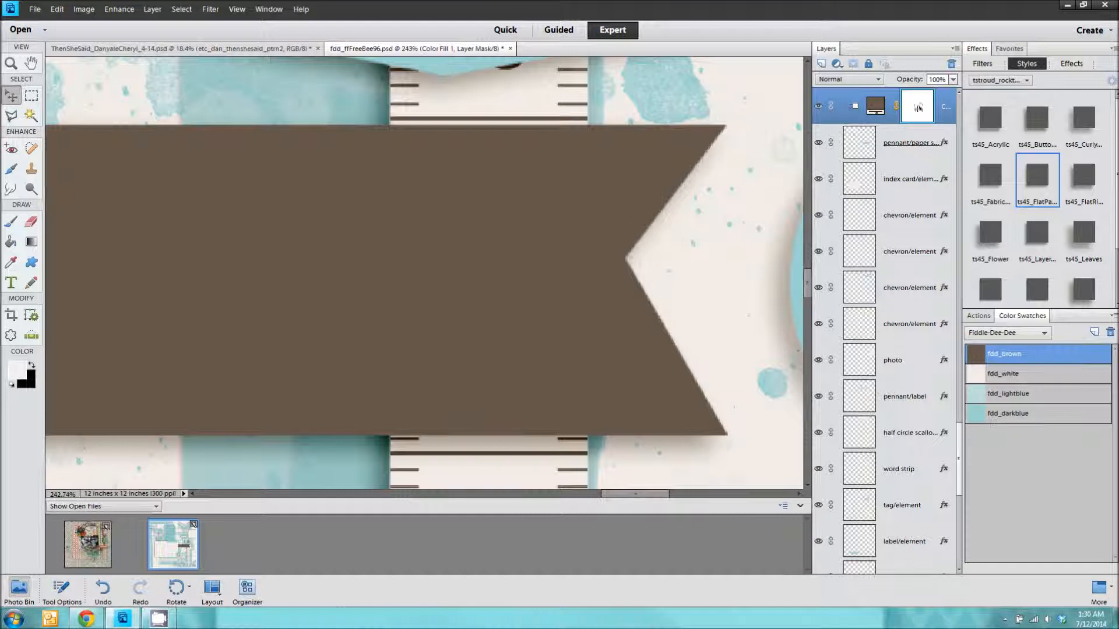
Delete the brown fill layer clipped to the pennant strip.
right_click(943, 108)
click(971, 156)
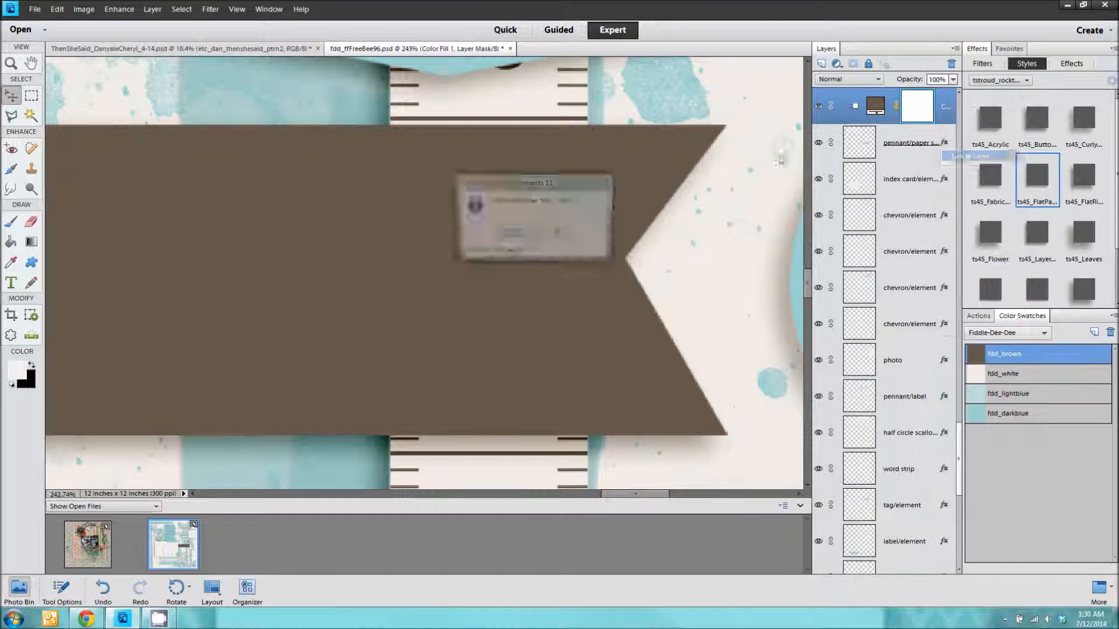
click(514, 232)
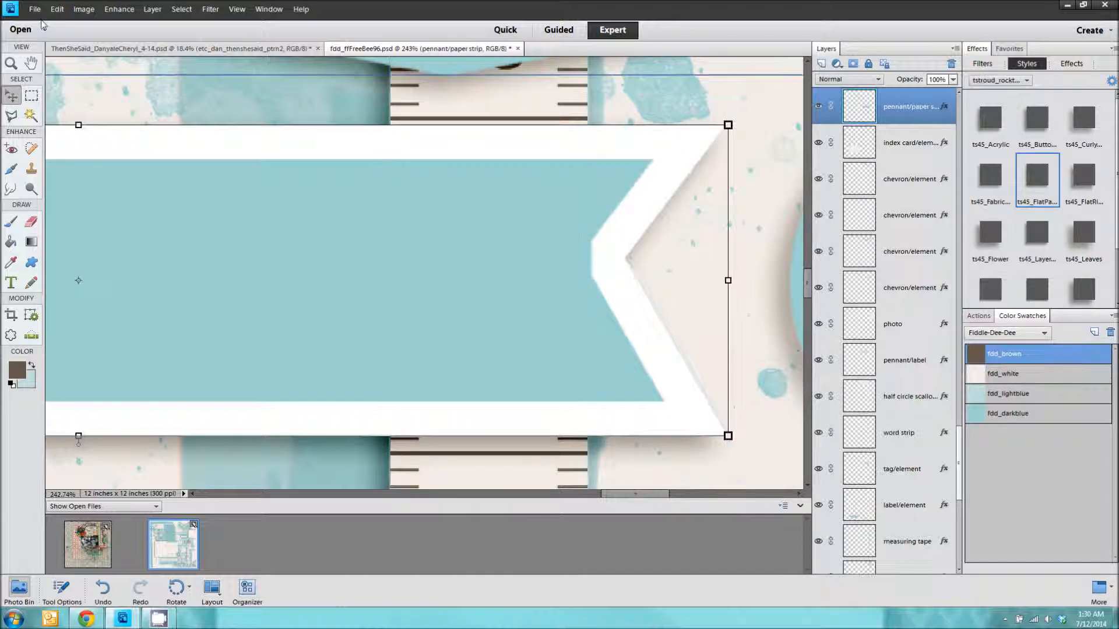
Undo the fill layer's deletion and creation, and keep undoing back through the pennant's white outline stroke.
click(57, 9)
click(71, 23)
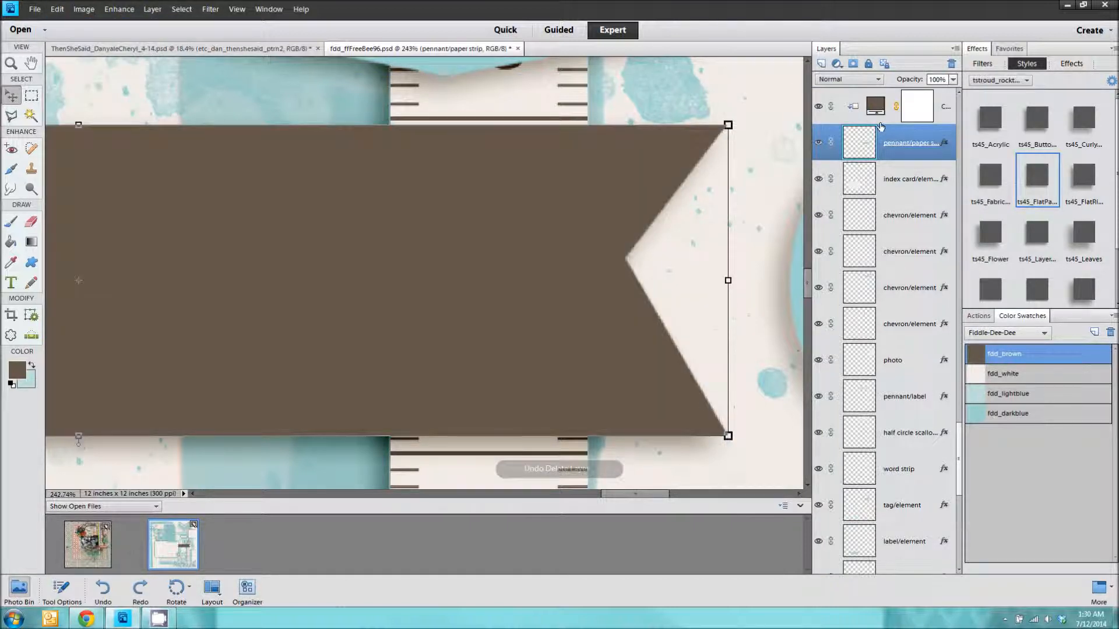
key(ctrl+z)
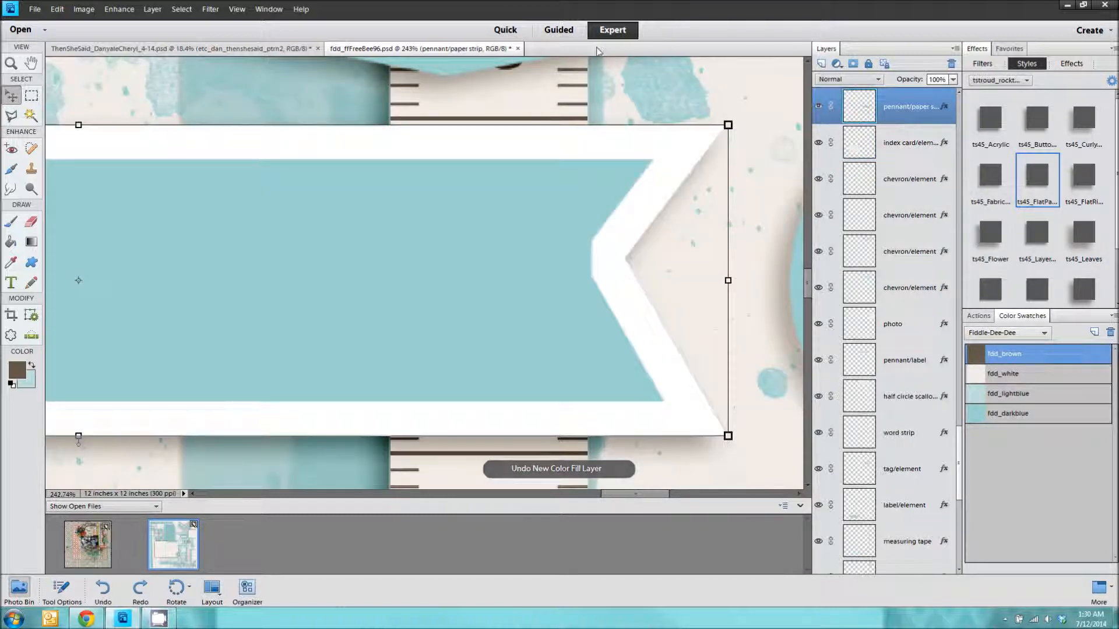
click(57, 9)
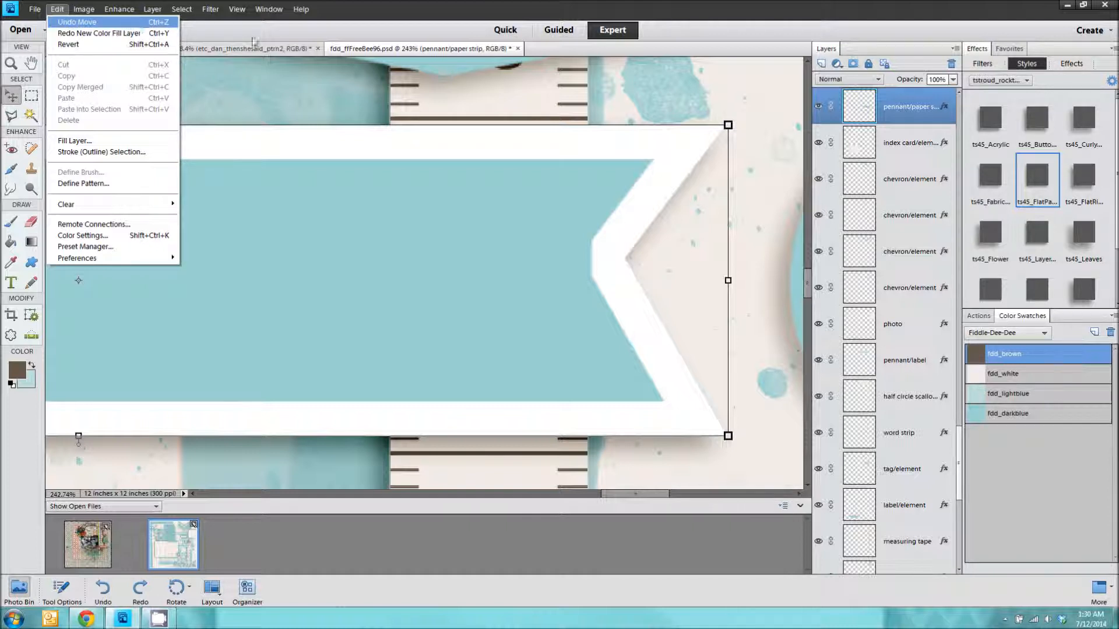
click(142, 25)
key(ctrl+z)
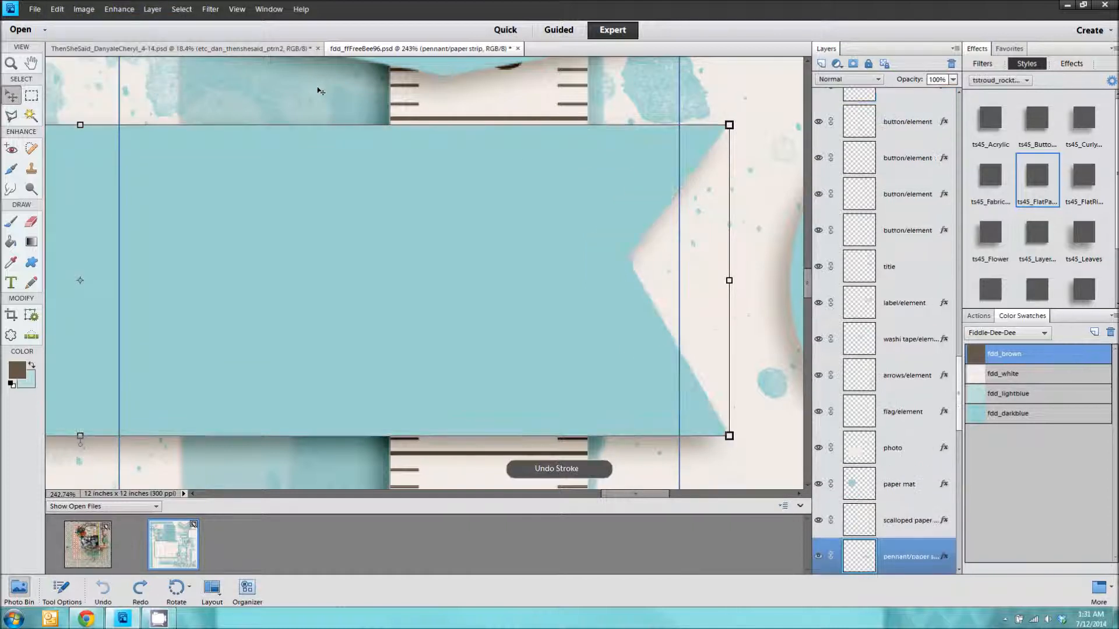
key(ctrl+z)
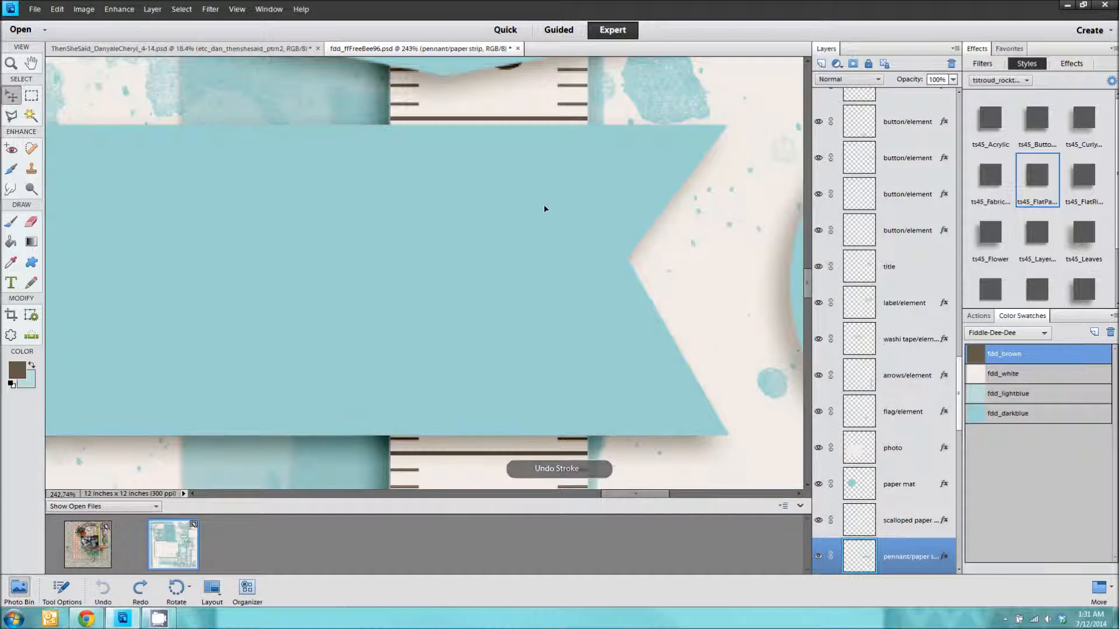
Enable a stroke in the pennant layer's style settings, with size 24 px and color fefdfd.
double_click(945, 561)
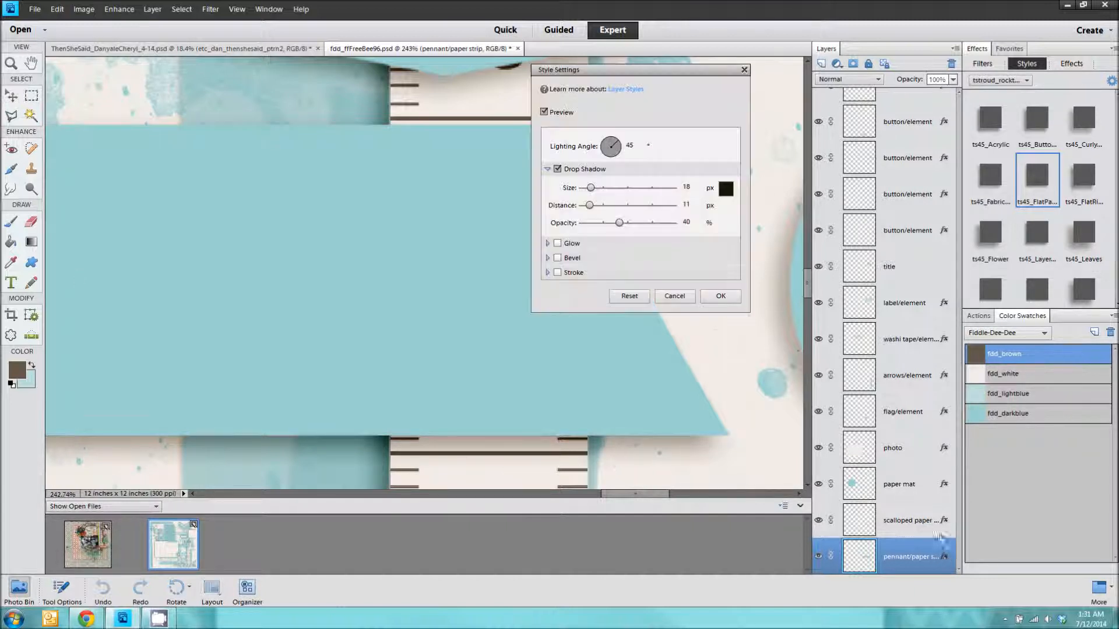
click(557, 272)
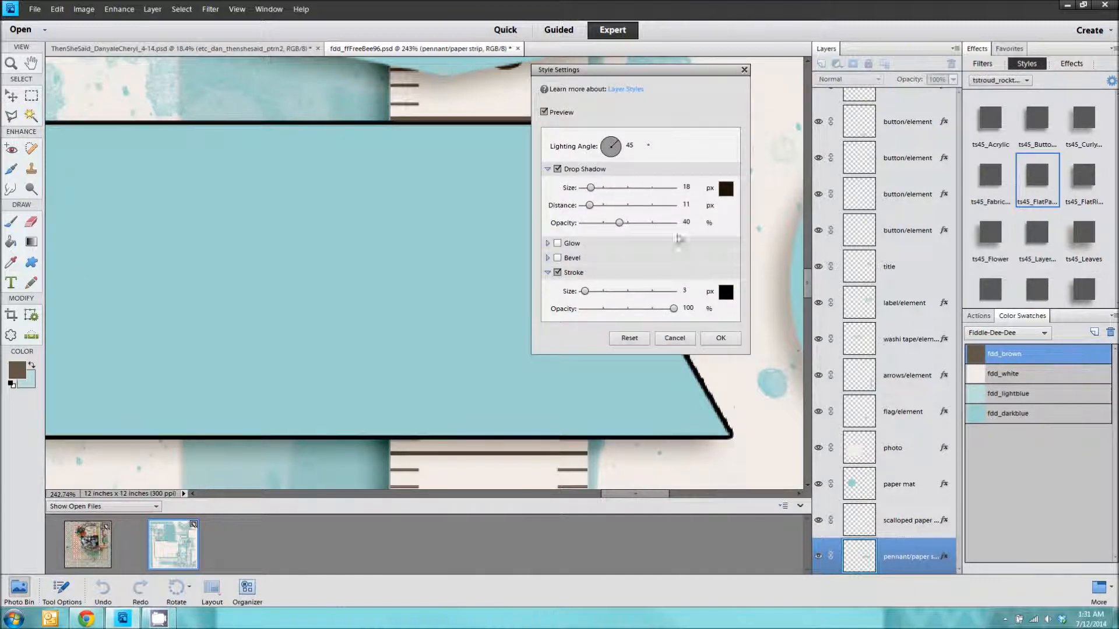
click(684, 291)
text(24)
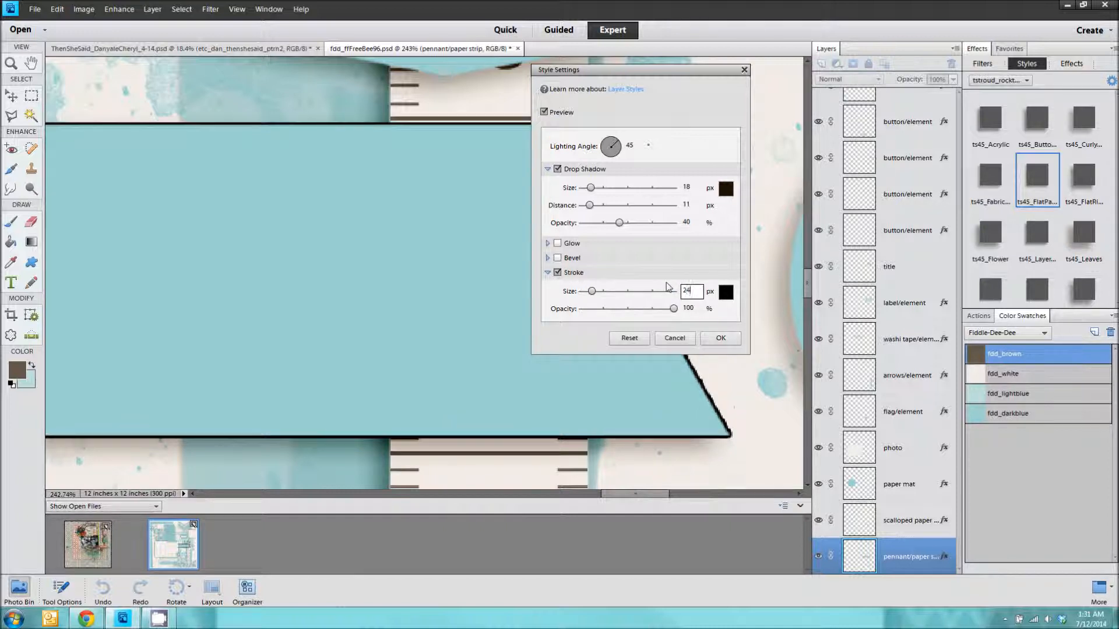
click(726, 292)
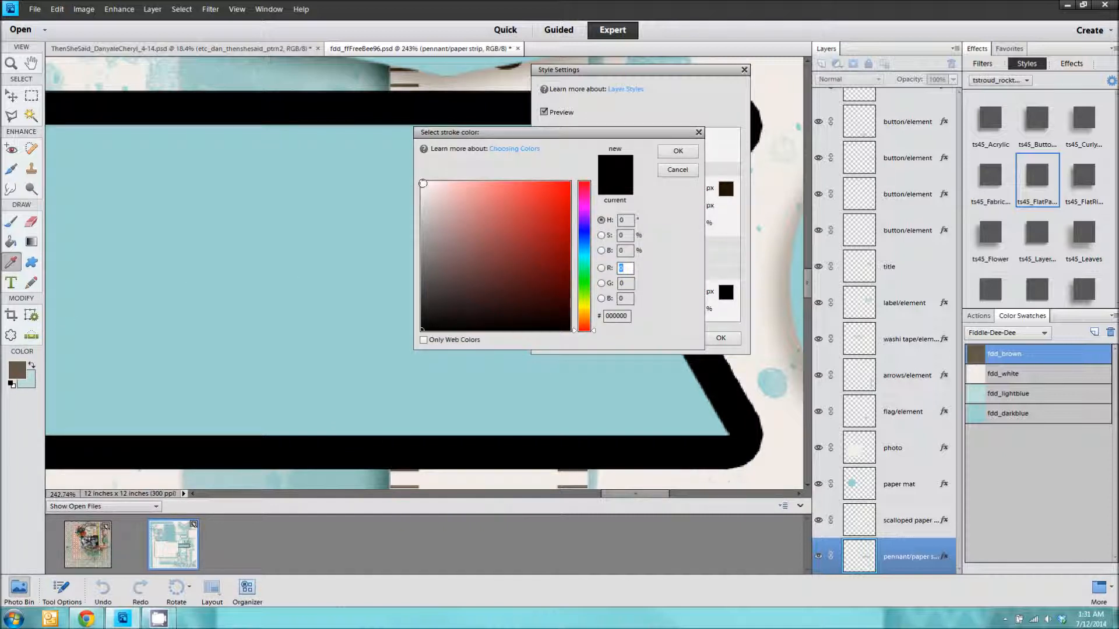
click(421, 183)
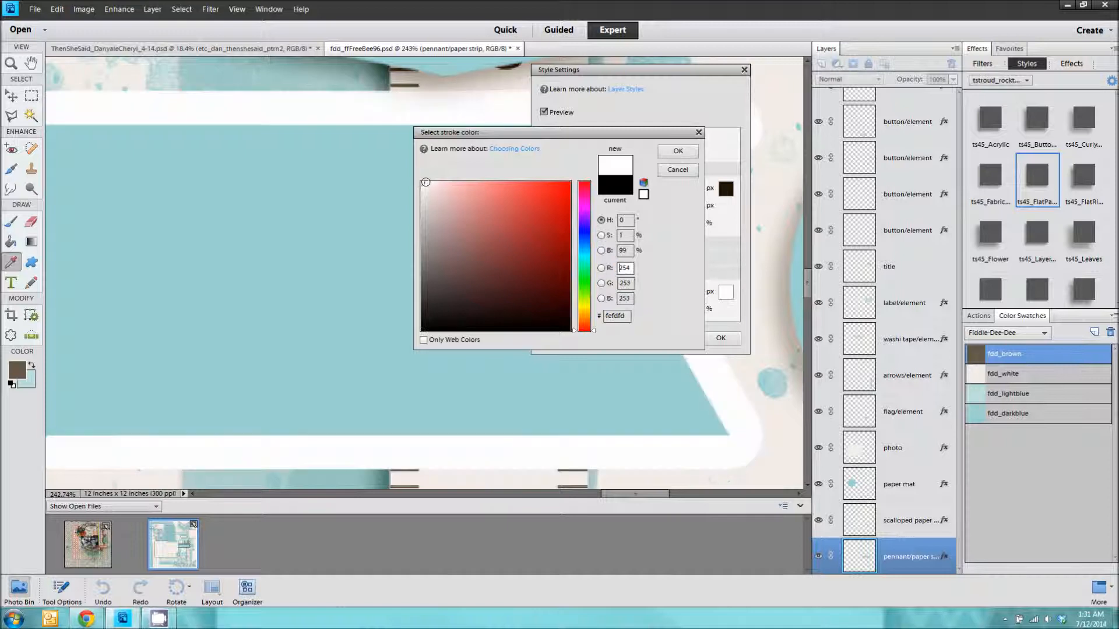
click(678, 150)
click(725, 340)
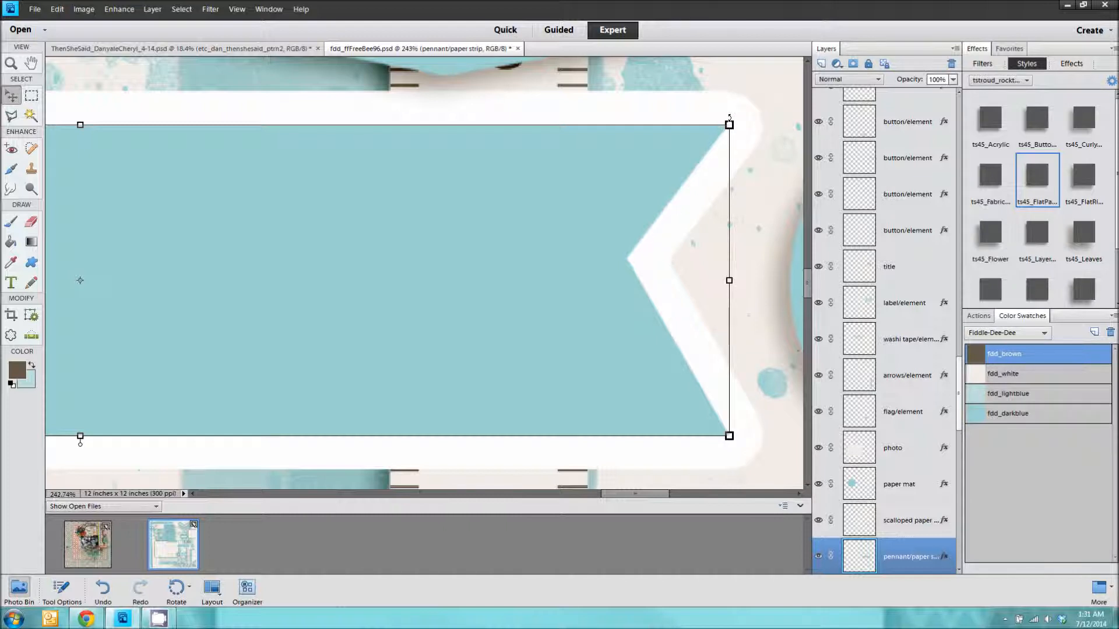
Add a solid color fill layer in fdd_brown above the stroked pennant strip and clip it to the strip.
click(741, 145)
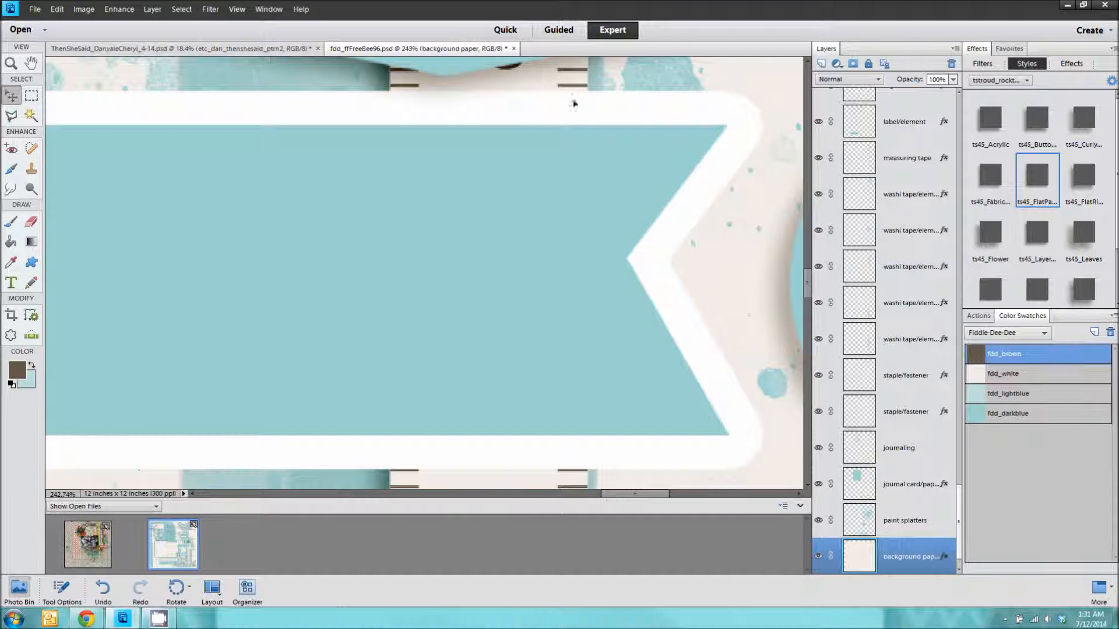
click(528, 220)
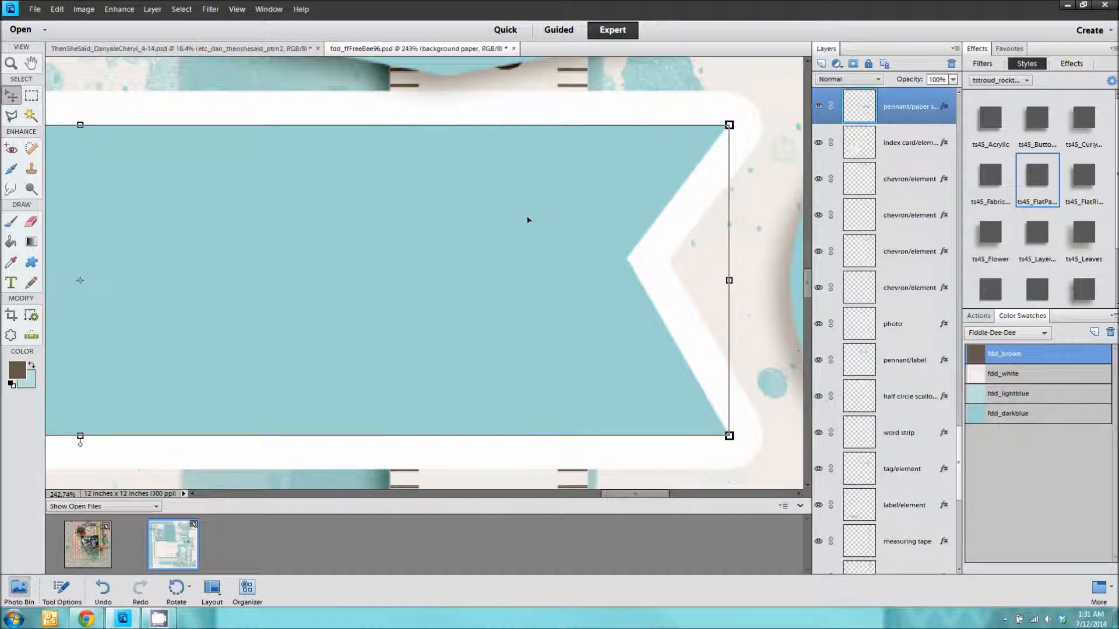
click(838, 65)
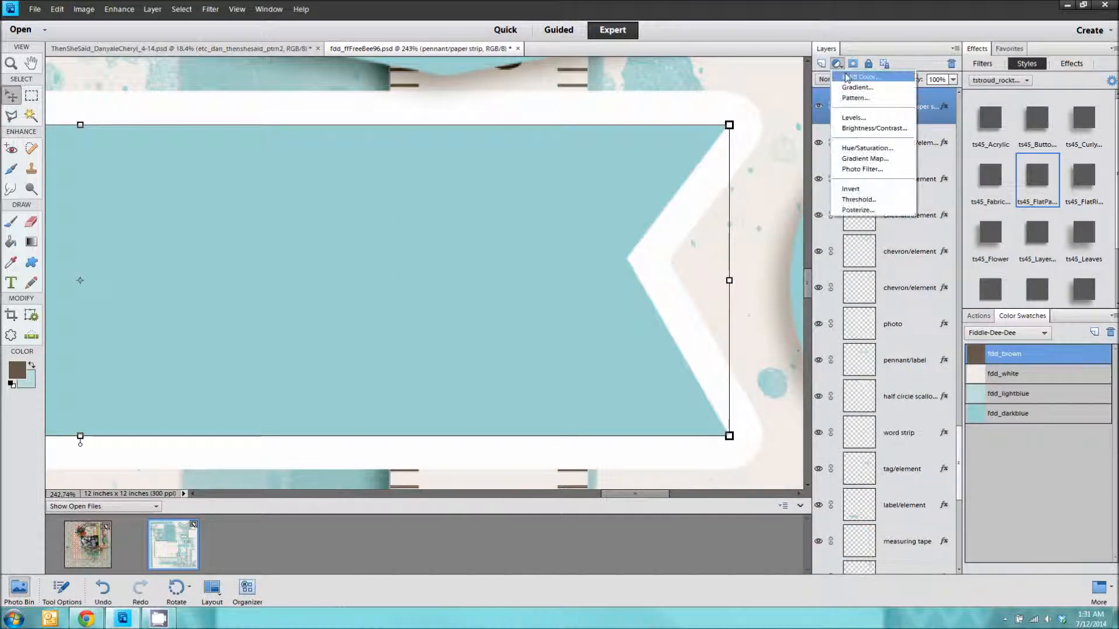
click(857, 78)
click(677, 148)
key(d)
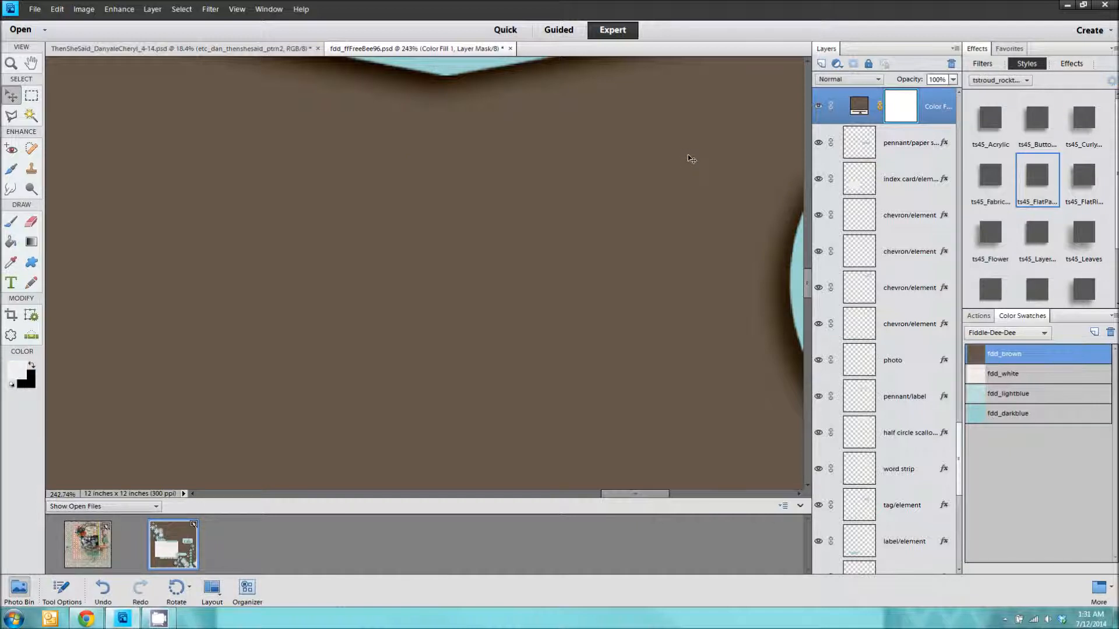
key(ctrl+g)
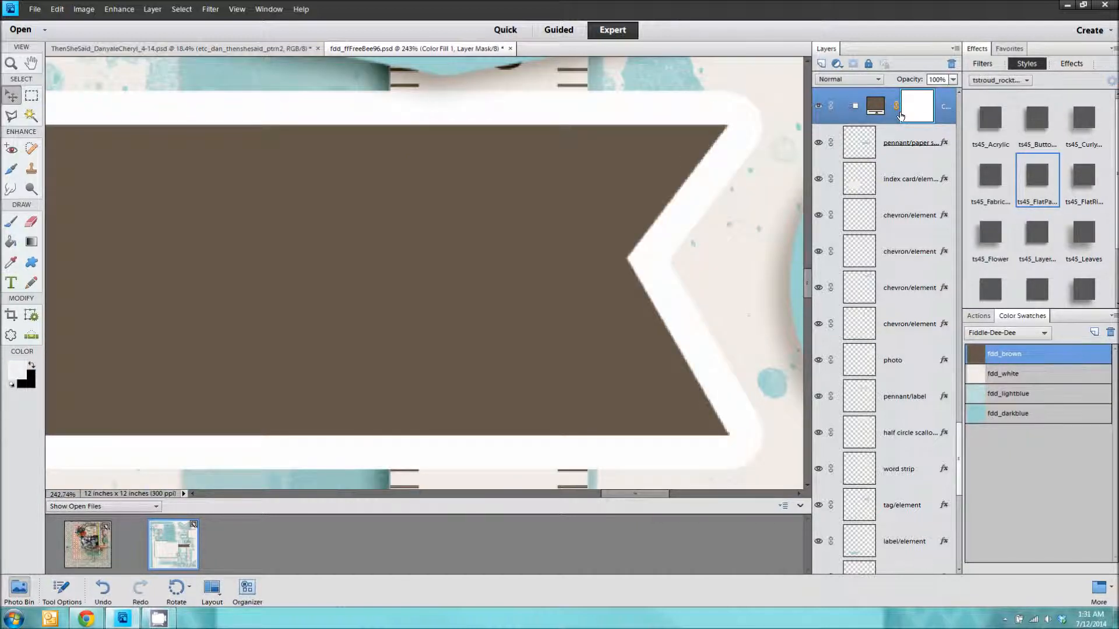
Delete the brown color fill layer clipped to the stroked pennant strip.
right_click(939, 115)
click(969, 163)
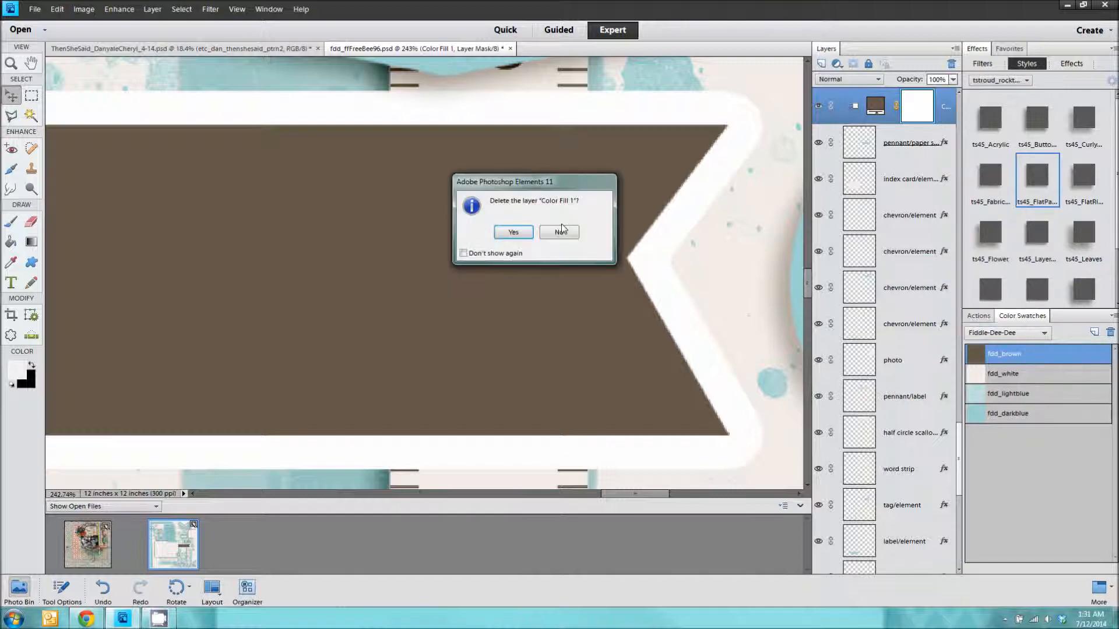
click(514, 232)
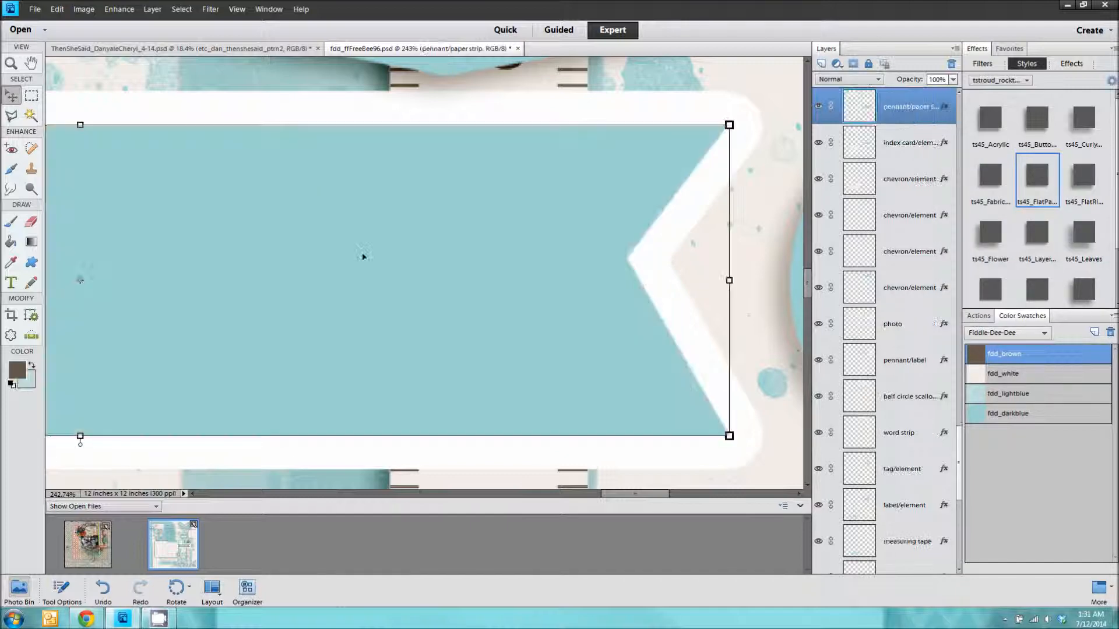
Select the large photo placeholder beside the pennant strip.
scroll(264, 358, down, 5)
scroll(263, 357, down, 7)
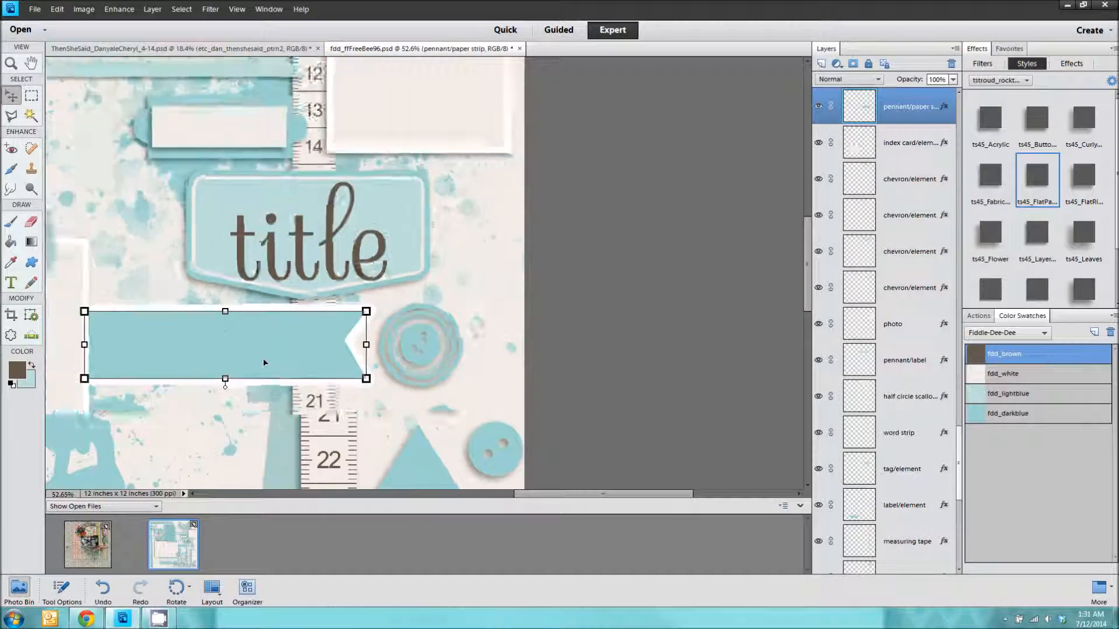
click(348, 331)
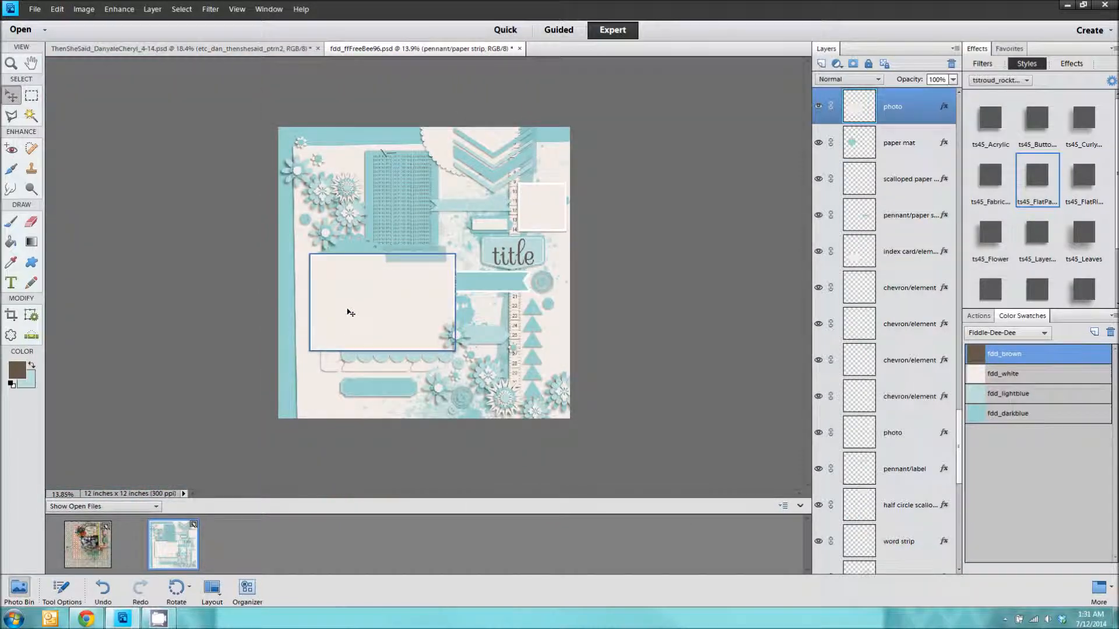
scroll(388, 289, up, 4)
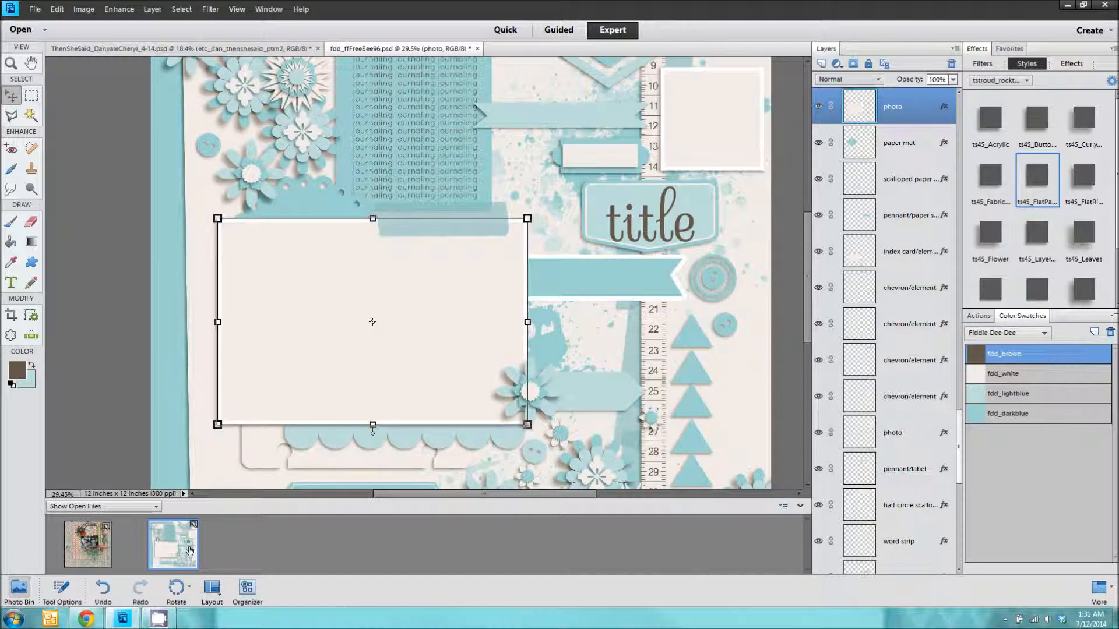
View the ThenSheSaid layout, return to fdd_ffFreeBee96.psd, and examine the large photo placeholder's white border.
click(85, 551)
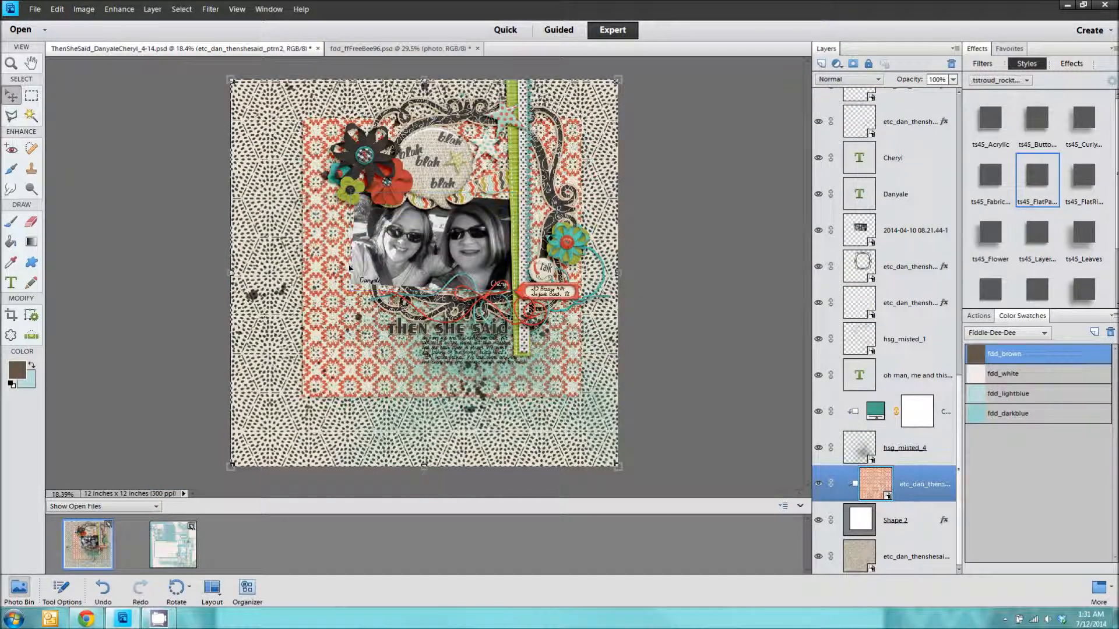
click(173, 545)
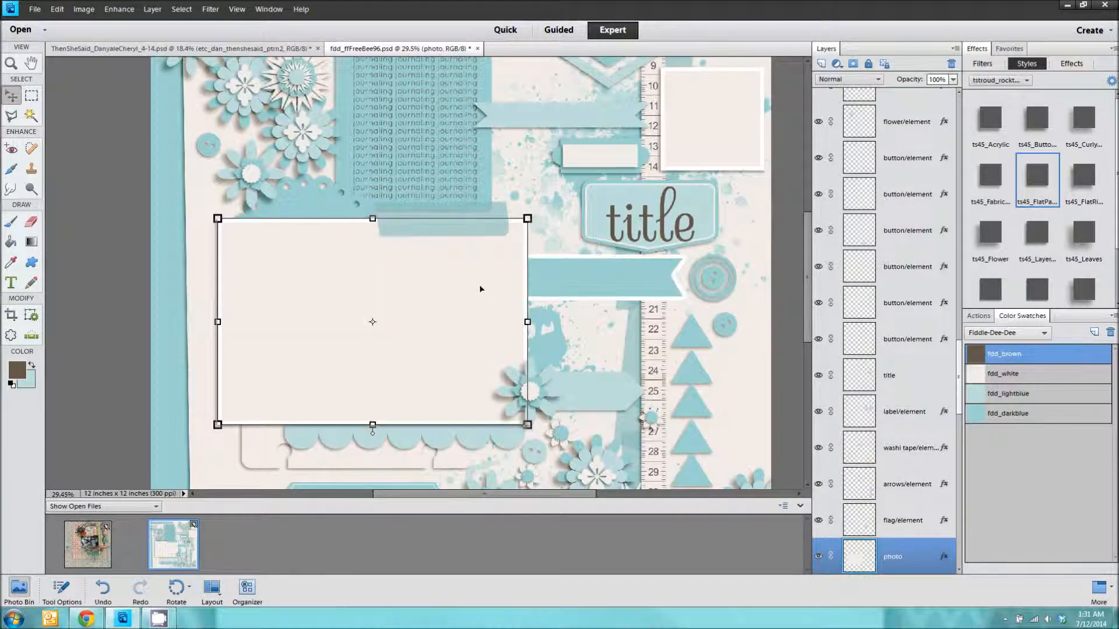
scroll(479, 287, up, 4)
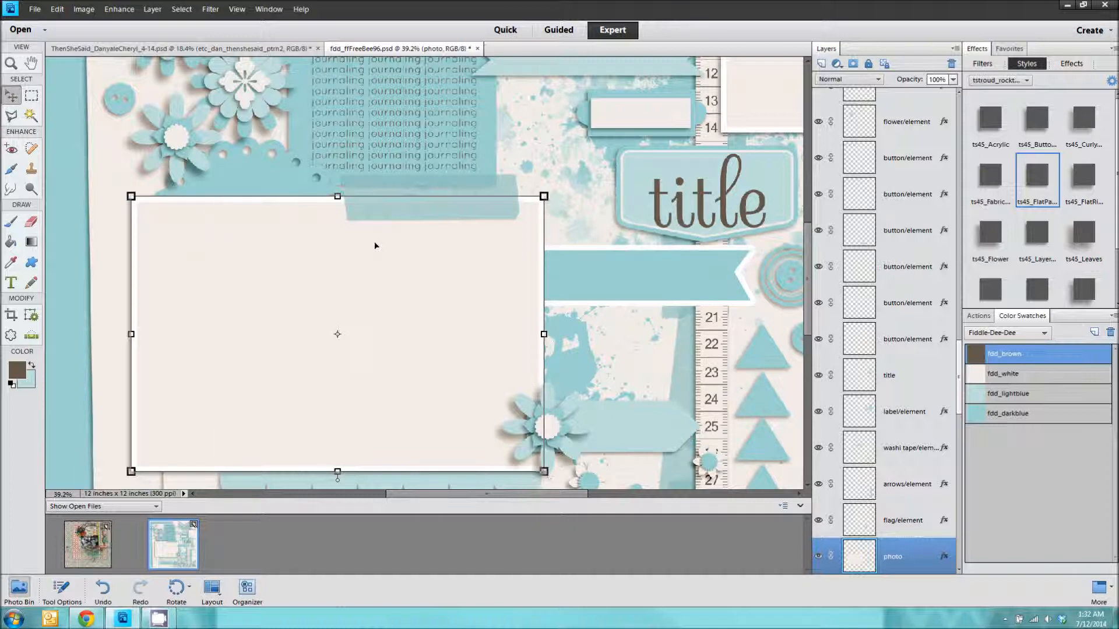
scroll(374, 245, down, 1)
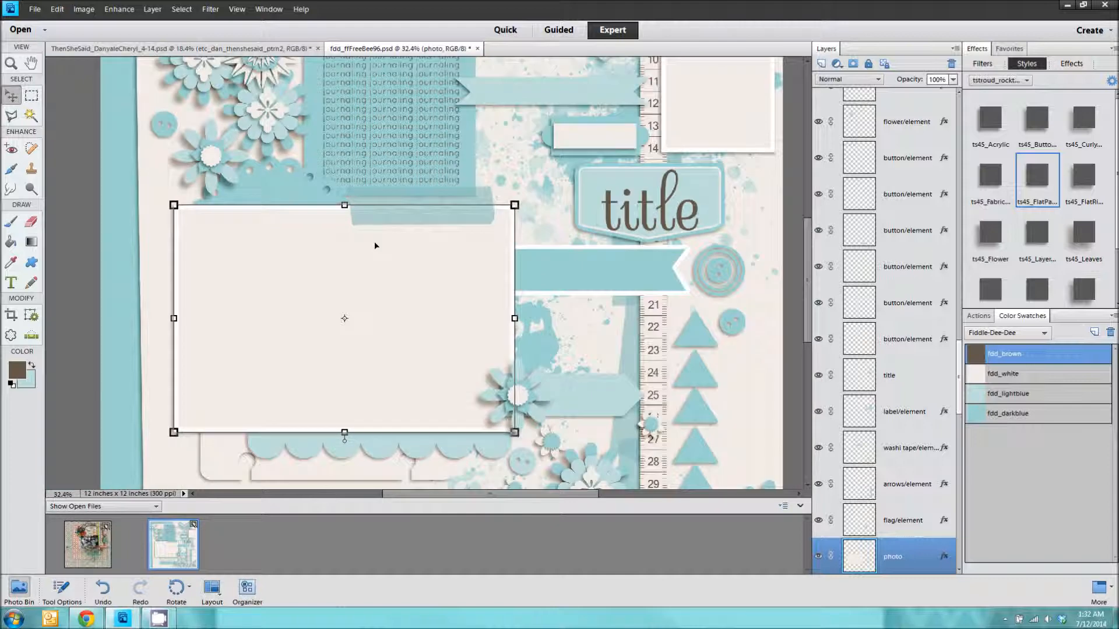